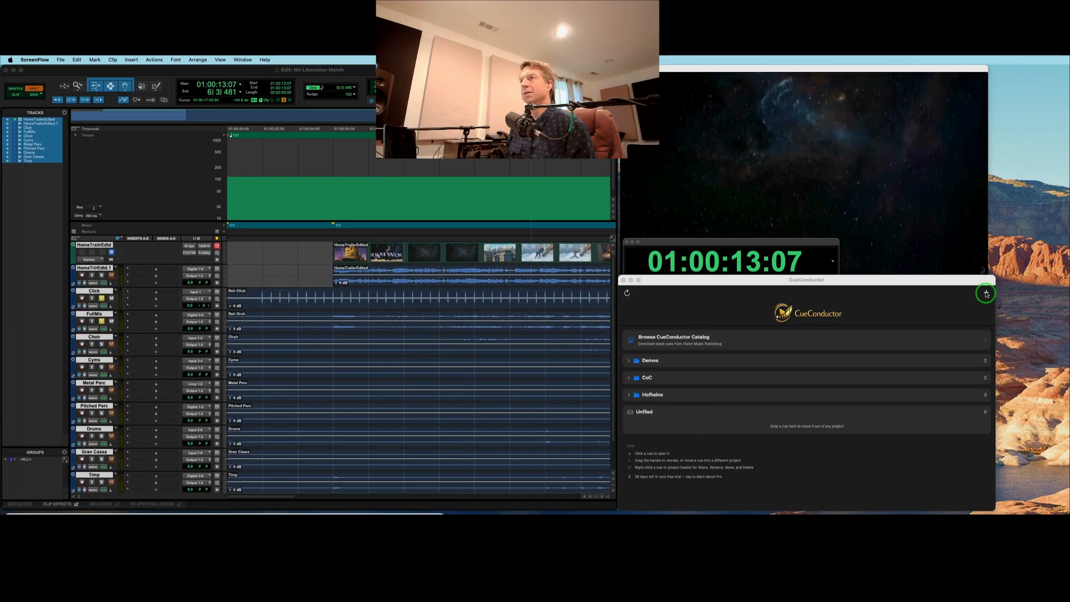
# Step: Start building a new .conductpkg and add the MIDI file, HomeTrailerEdited.mp4 and the WAV stems from the Liberation March folder
pyautogui.click(1038, 306)
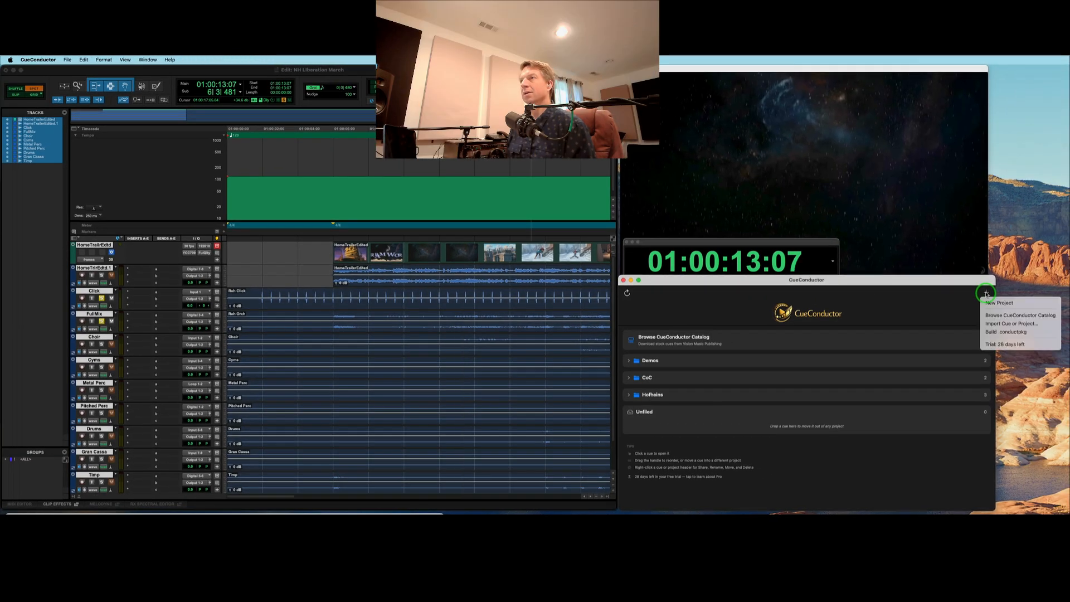
pyautogui.click(988, 333)
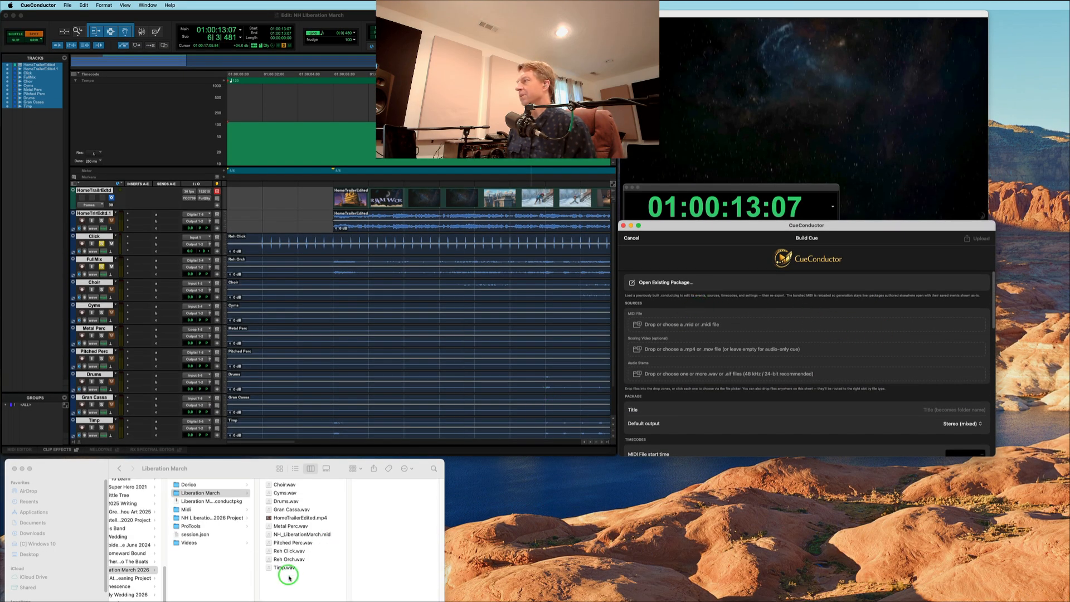
pyautogui.moveTo(286, 575); pyautogui.dragTo(763, 386)
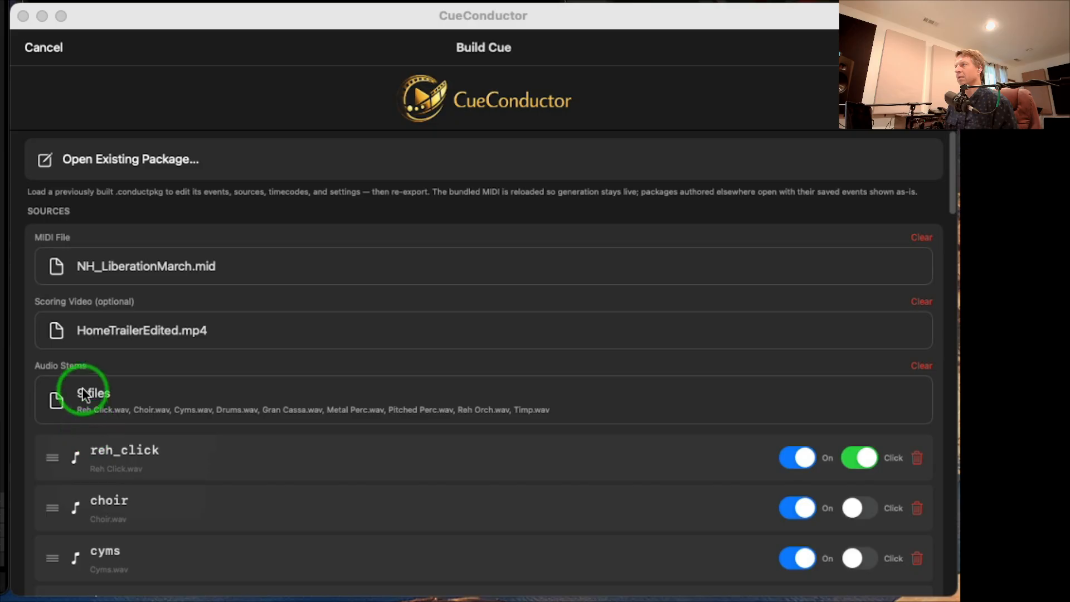
# Step: Review the imported audio stems and their On and Click settings in the Build Cue sheet
pyautogui.scroll(-4, 171, 472)
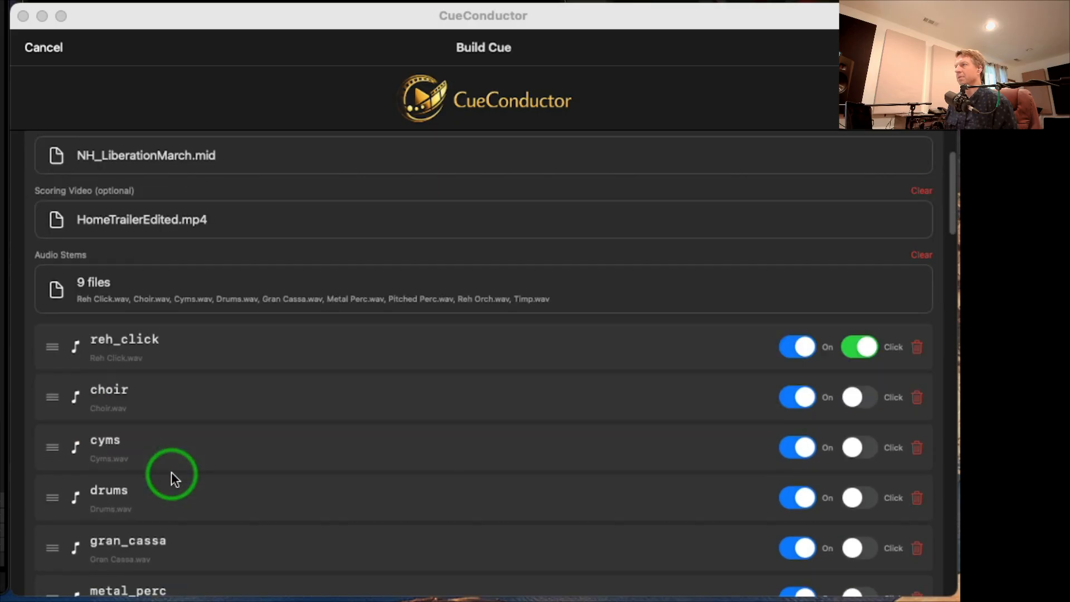
pyautogui.scroll(-5, 165, 413)
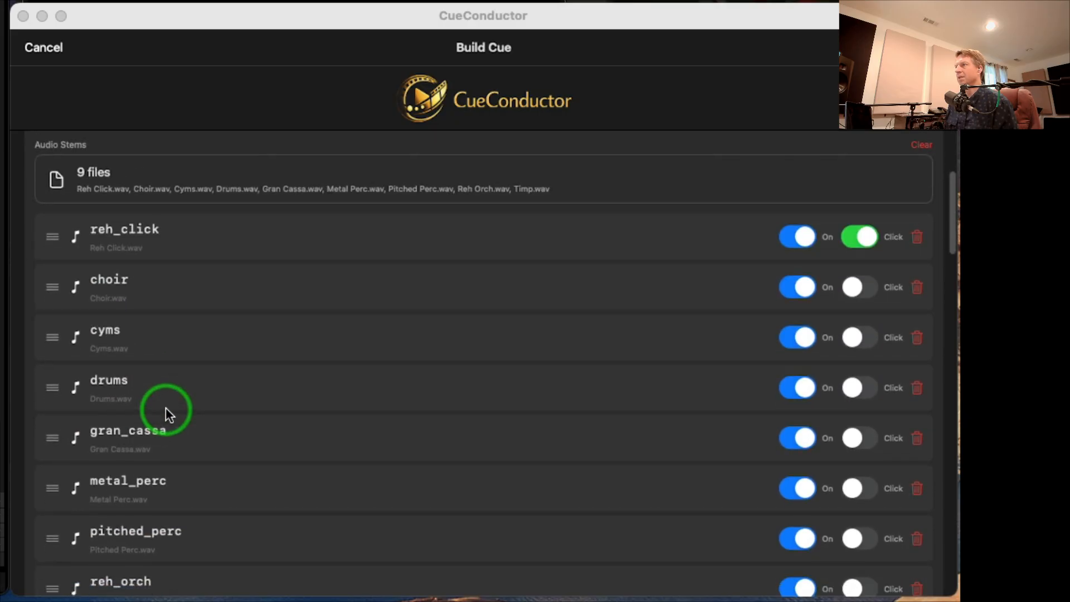
pyautogui.scroll(1, 166, 415)
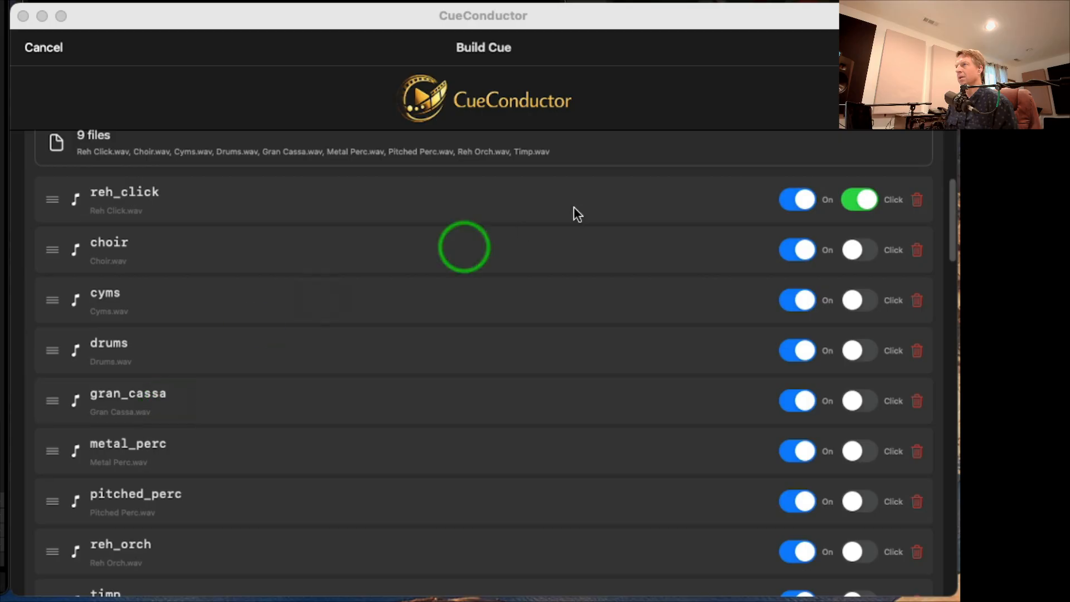
pyautogui.scroll(-2, 418, 346)
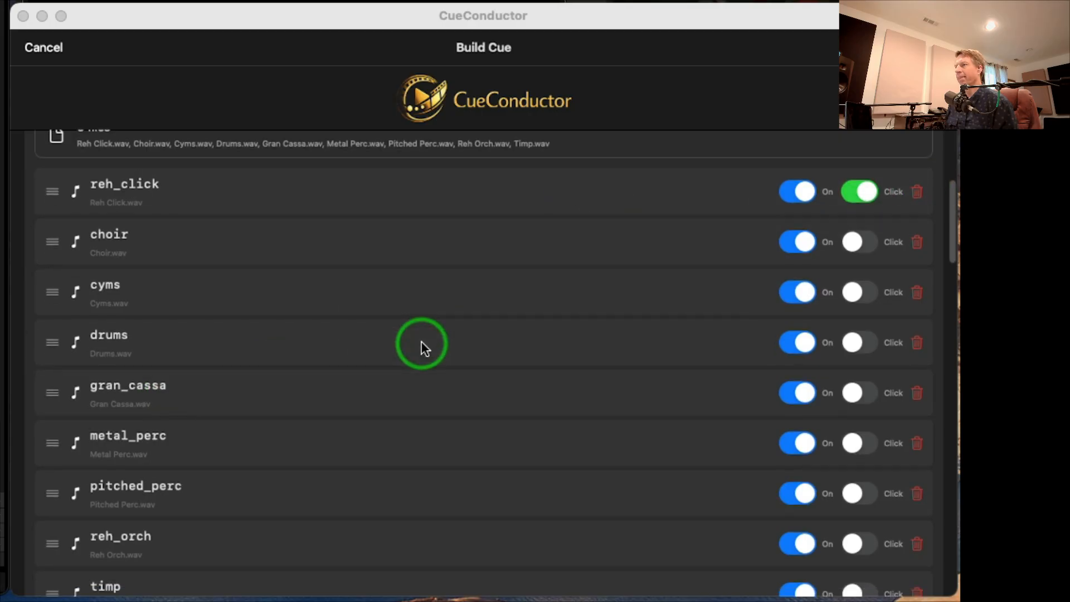
pyautogui.scroll(2, 419, 346)
pyautogui.scroll(-6, 422, 342)
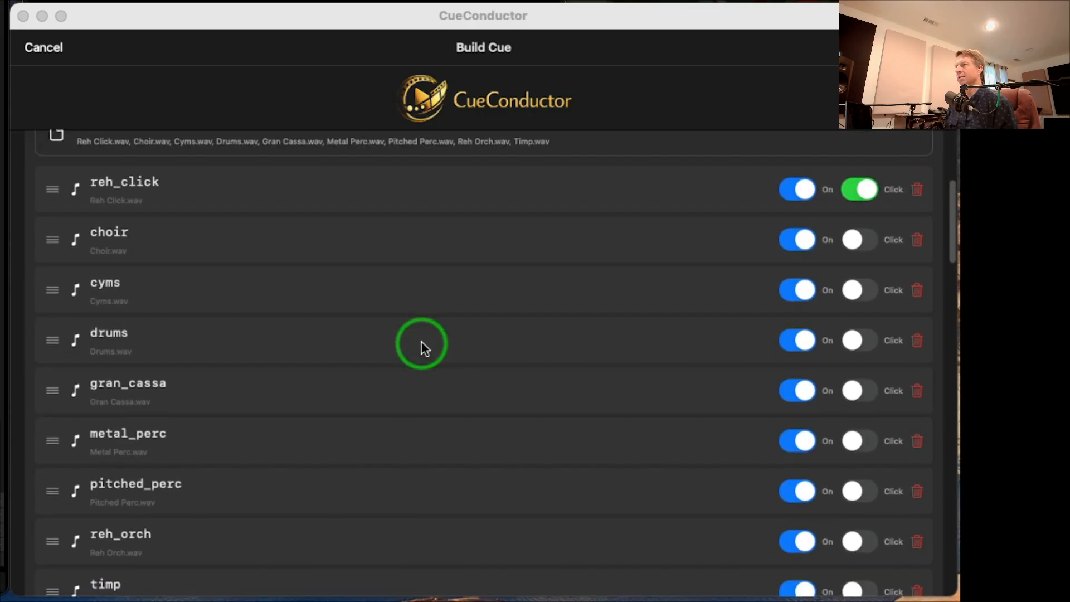
pyautogui.scroll(2, 422, 341)
pyautogui.scroll(6, 423, 338)
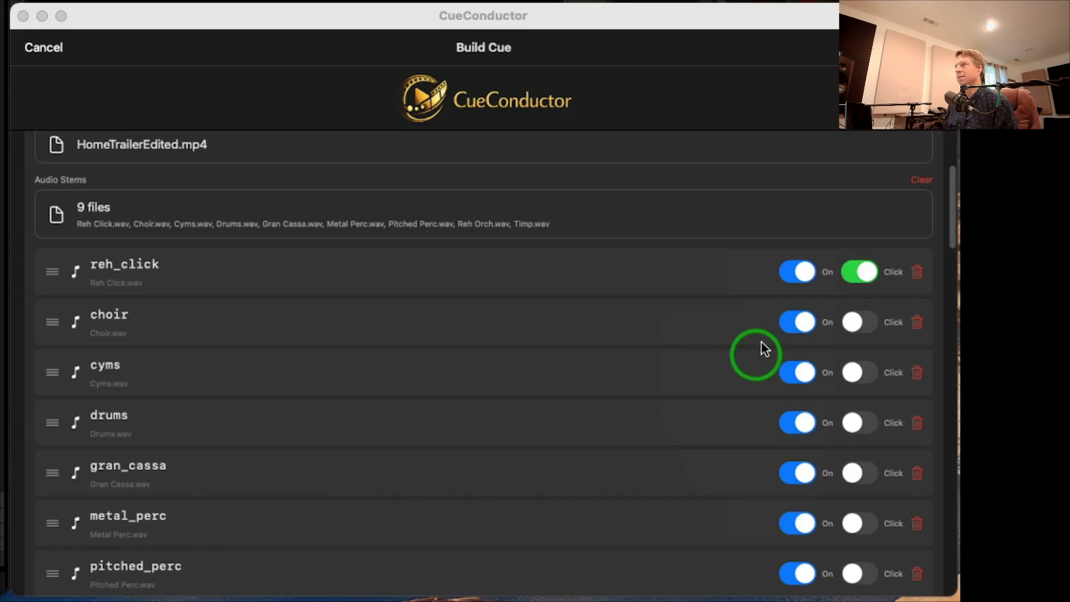
# Step: Turn off the choir, cyms, drums, gran_cassa, metal_perc, pitched_perc and timp stems, keeping only reh_orch and reh_click on
pyautogui.click(801, 322)
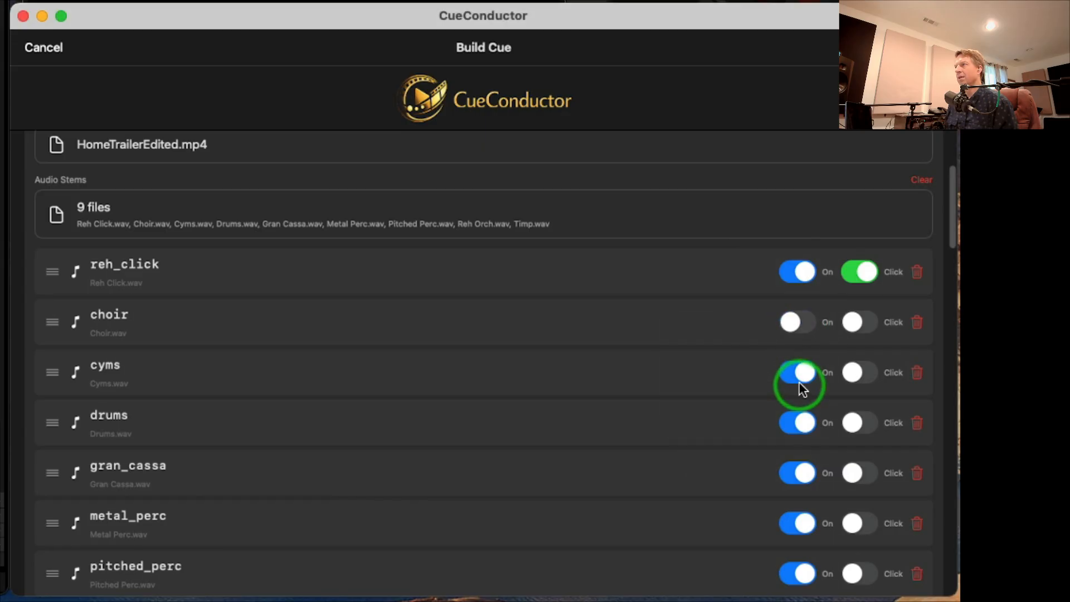
pyautogui.click(801, 373)
pyautogui.click(801, 423)
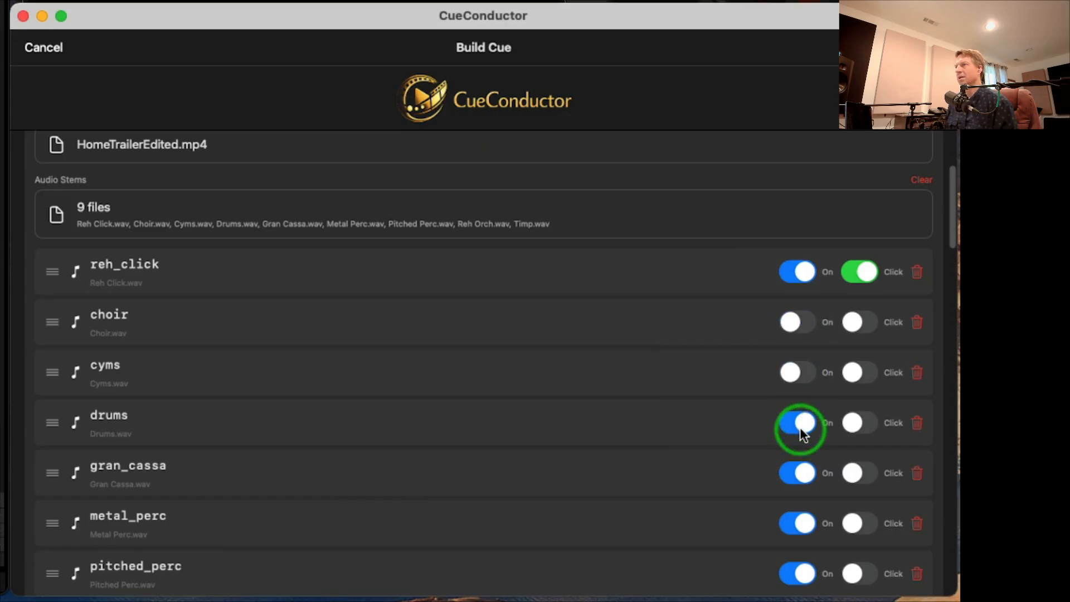
pyautogui.click(798, 474)
pyautogui.scroll(-2, 772, 493)
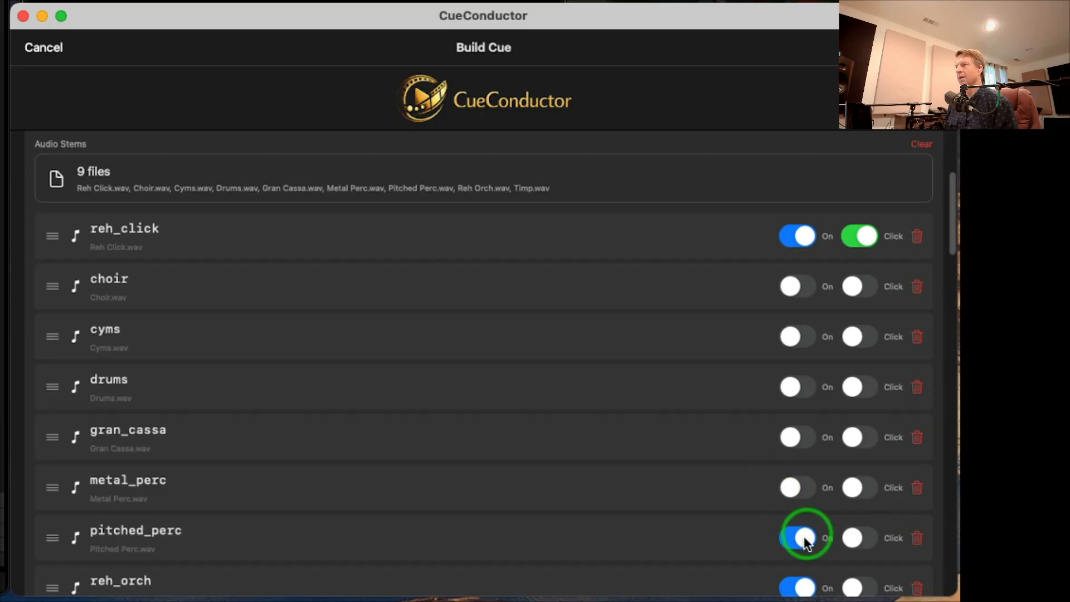
pyautogui.scroll(-5, 780, 513)
pyautogui.click(802, 492)
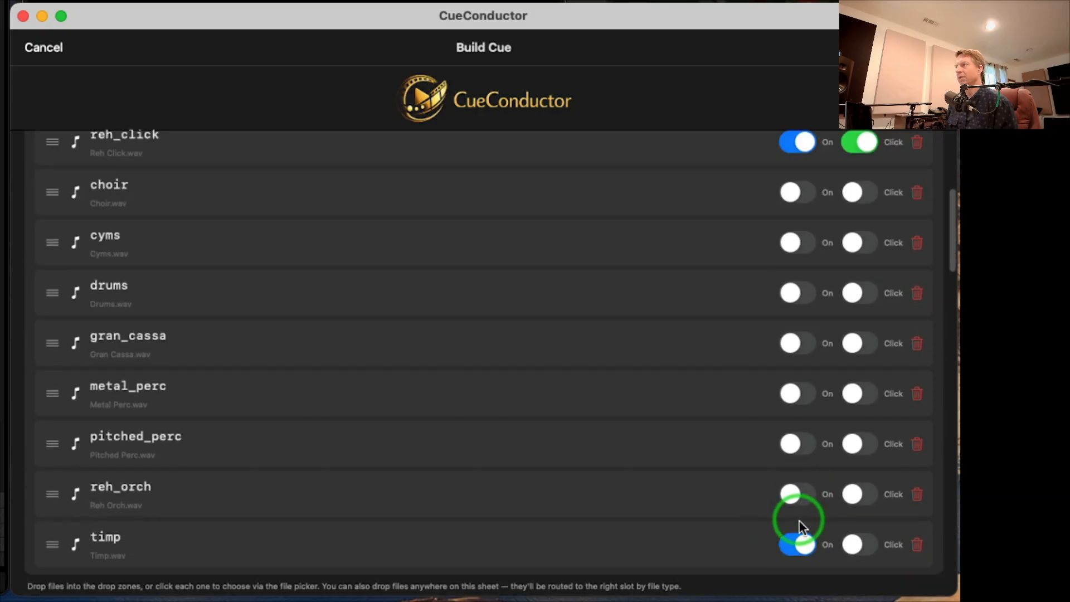
pyautogui.click(238, 461)
# Step: Reorder the audio stems so reh_orch and reh_click are the last two, with reh_click at the end
pyautogui.moveTo(42, 490); pyautogui.dragTo(56, 547)
pyautogui.scroll(5, 73, 465)
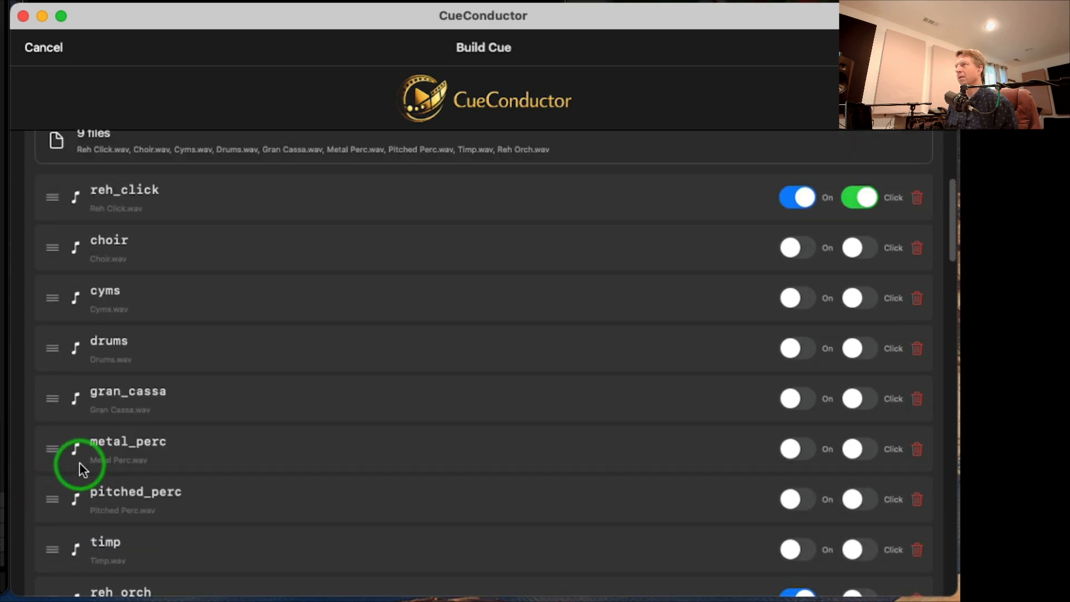
pyautogui.moveTo(58, 329); pyautogui.dragTo(58, 575)
pyautogui.scroll(-5, 82, 533)
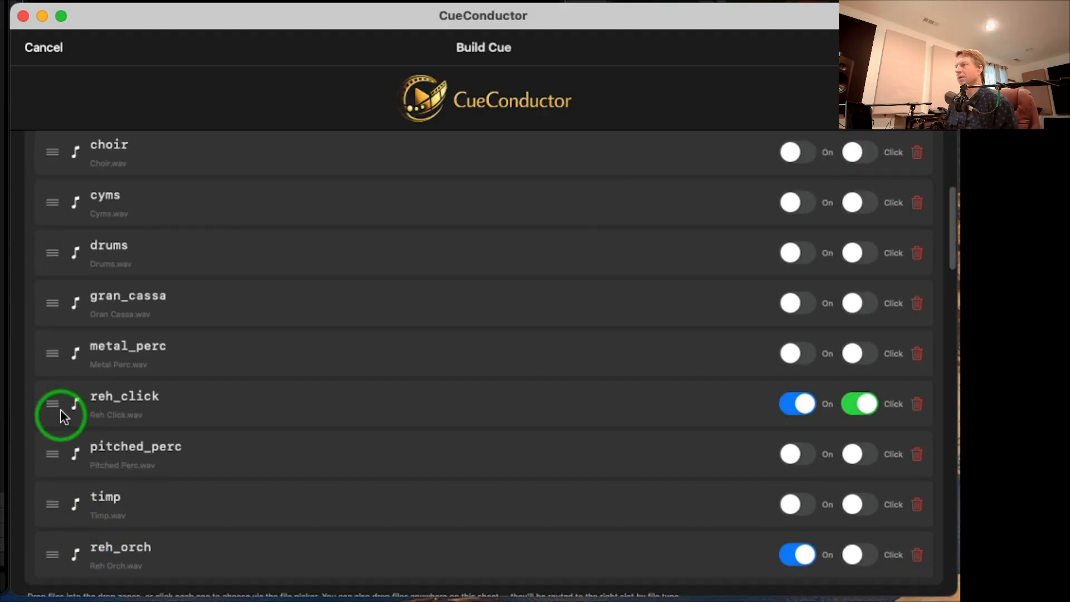
pyautogui.moveTo(49, 406); pyautogui.dragTo(52, 571)
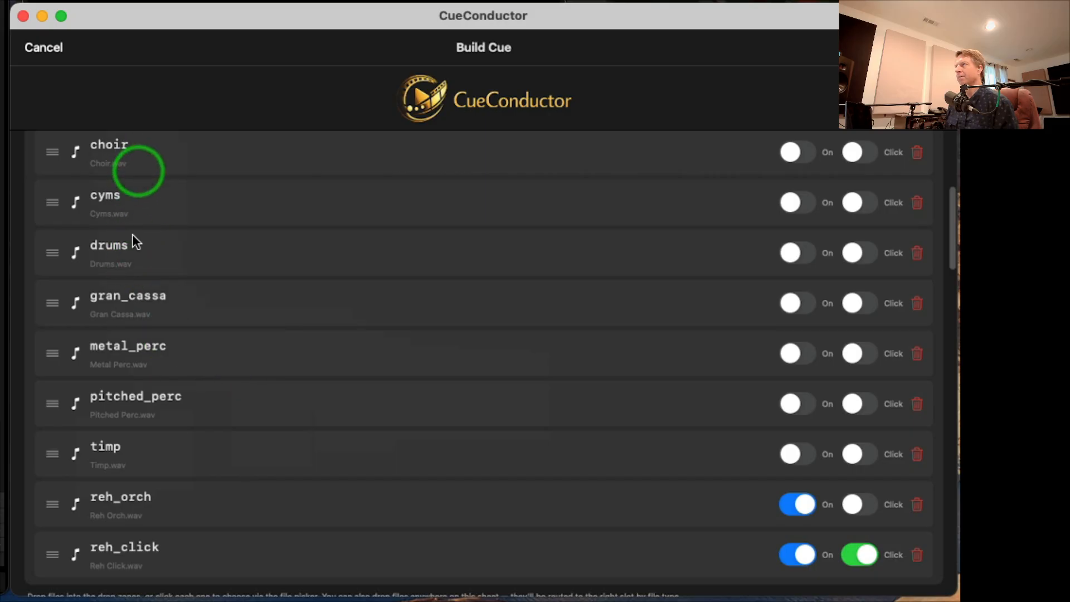
# Step: Set the package title to "Liberation March"
pyautogui.scroll(-5, 291, 315)
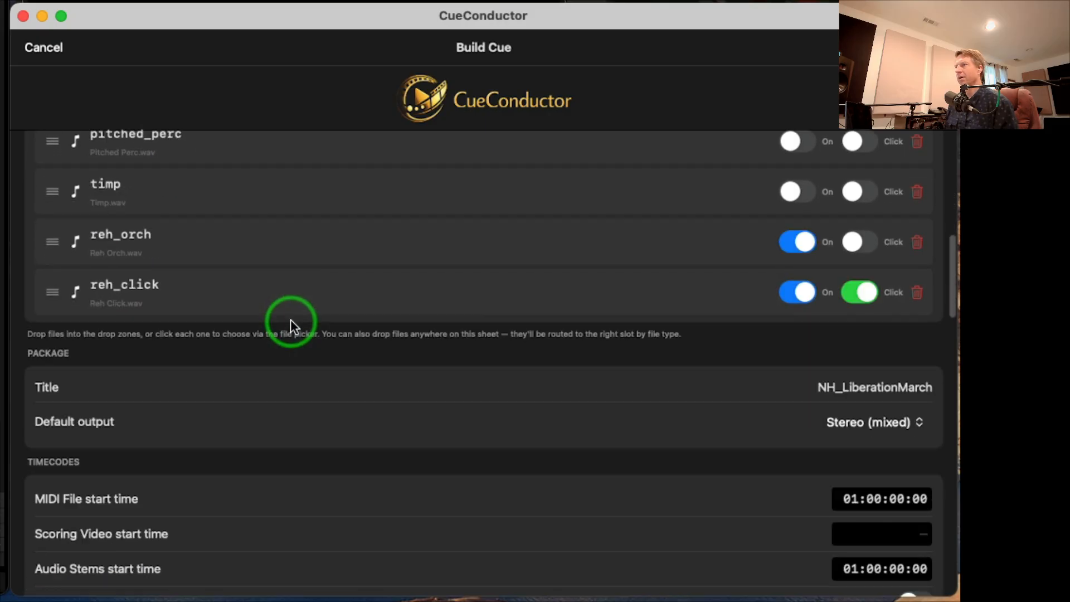
pyautogui.doubleClick(875, 387)
pyautogui.write('Libe')
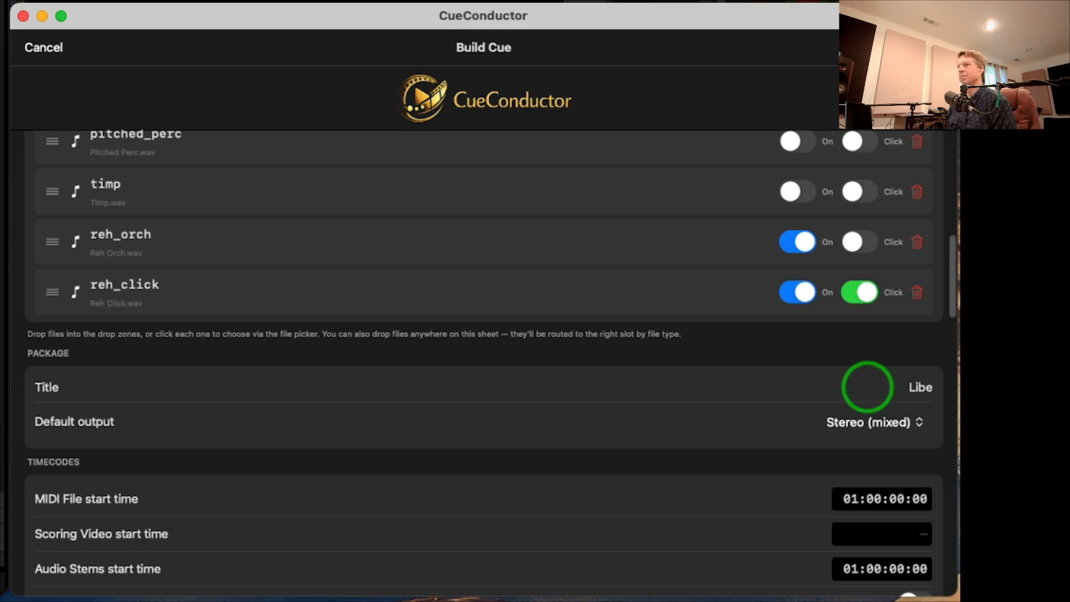
pyautogui.write('ration March')
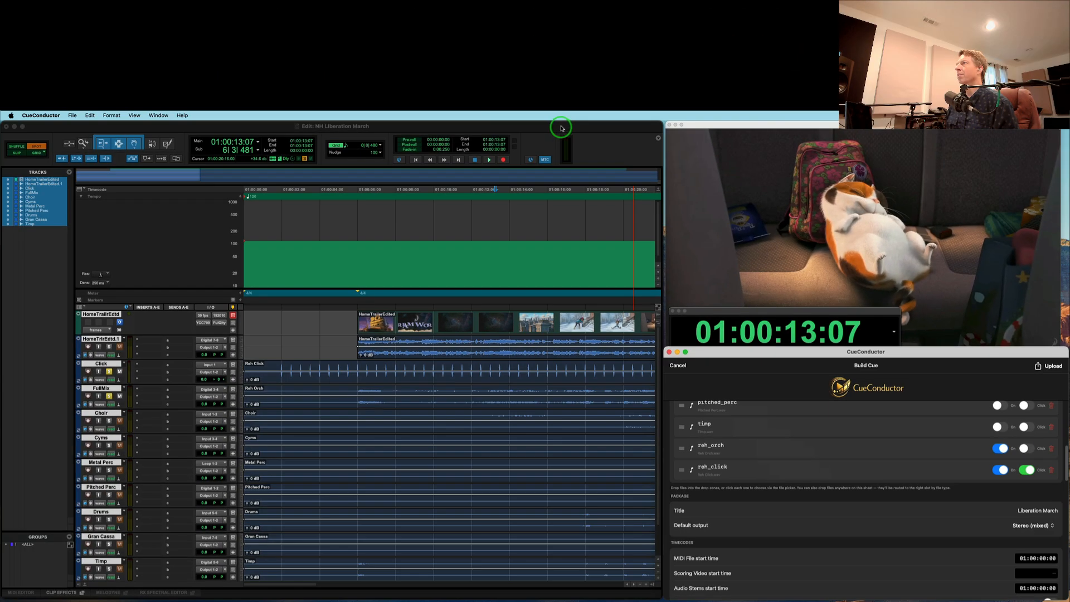
# Step: Switch to Pro Tools and move the playhead to the session start at 01:00:00:00
pyautogui.click(561, 129)
pyautogui.press(',')
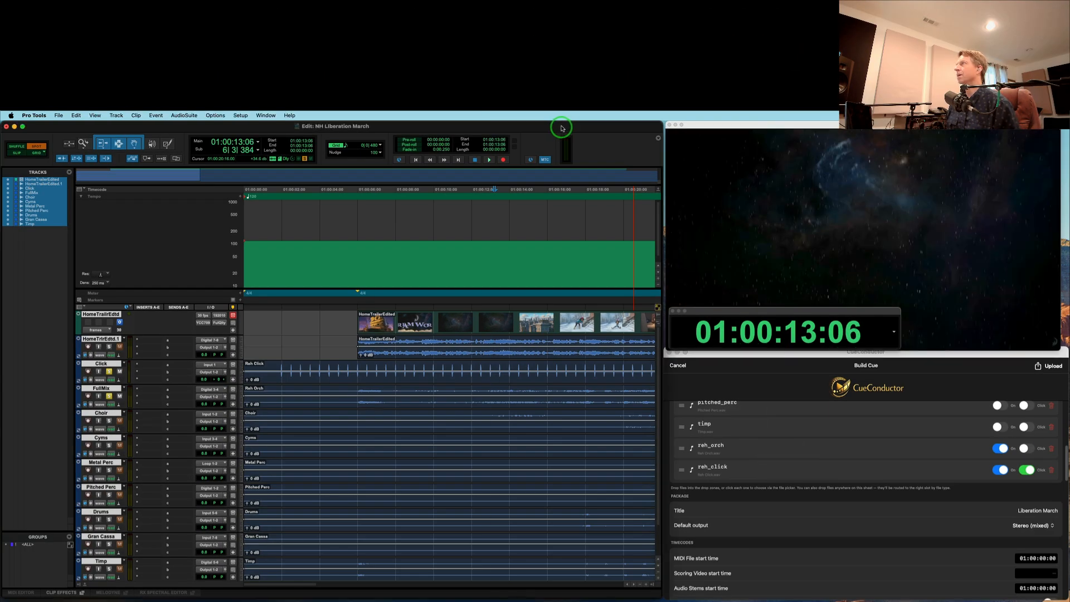
pyautogui.press('KP_Multiply')
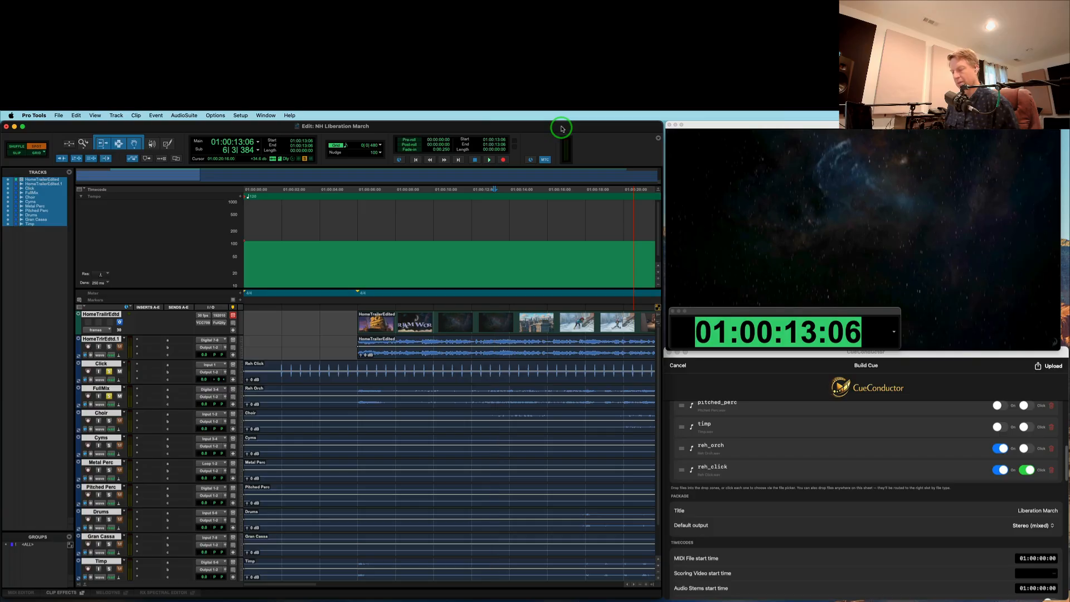
pyautogui.write('0')
pyautogui.press('Return')
pyautogui.press('Return')
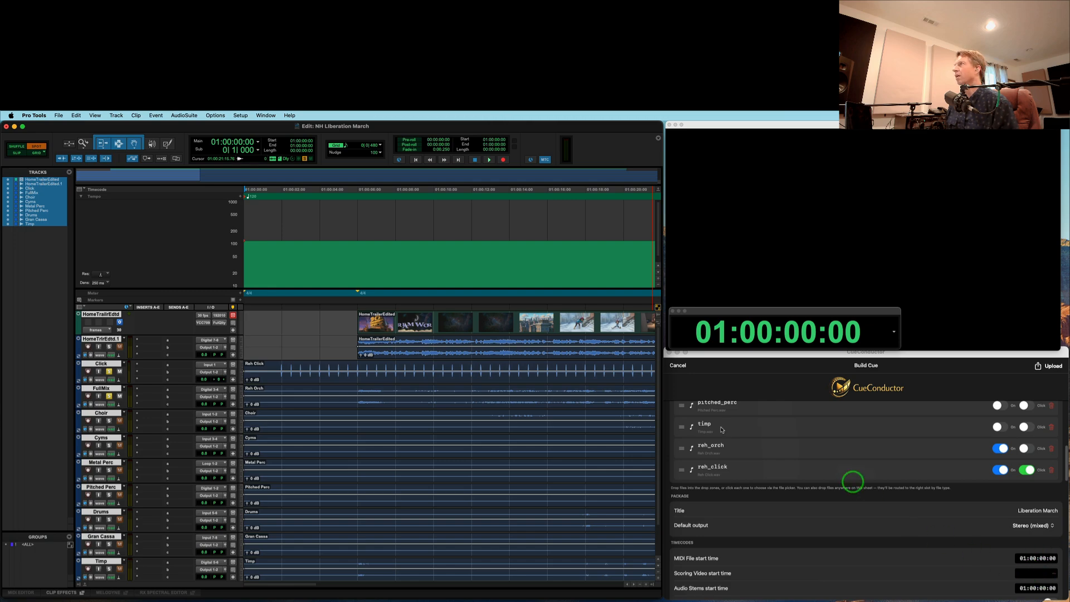
# Step: Change the main counter to Bars|Beats and locate the playhead to bar 3, where the video clip begins
pyautogui.click(492, 252)
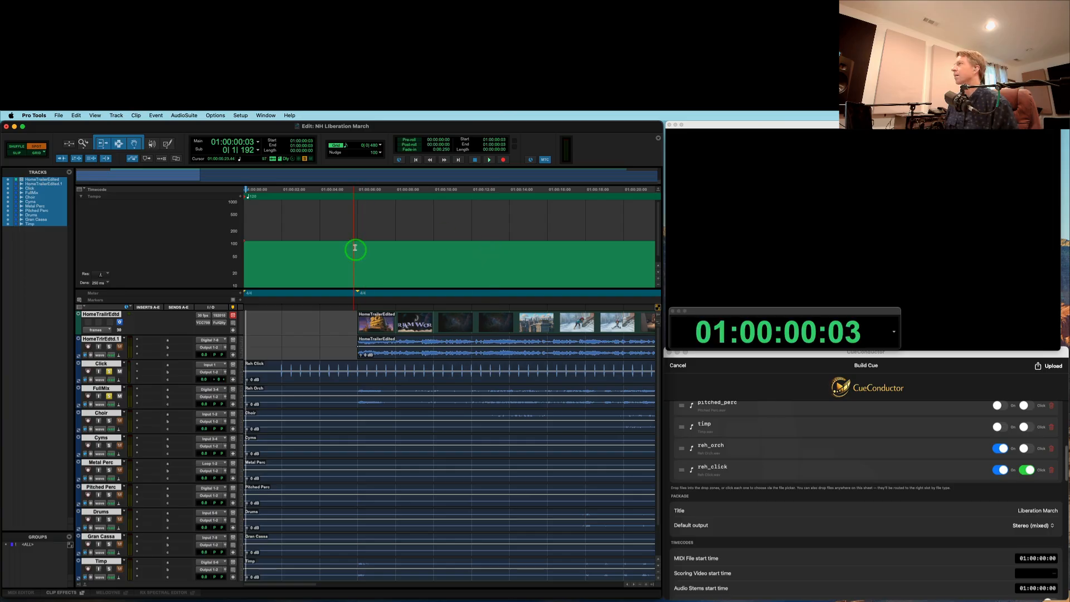
pyautogui.click(260, 150)
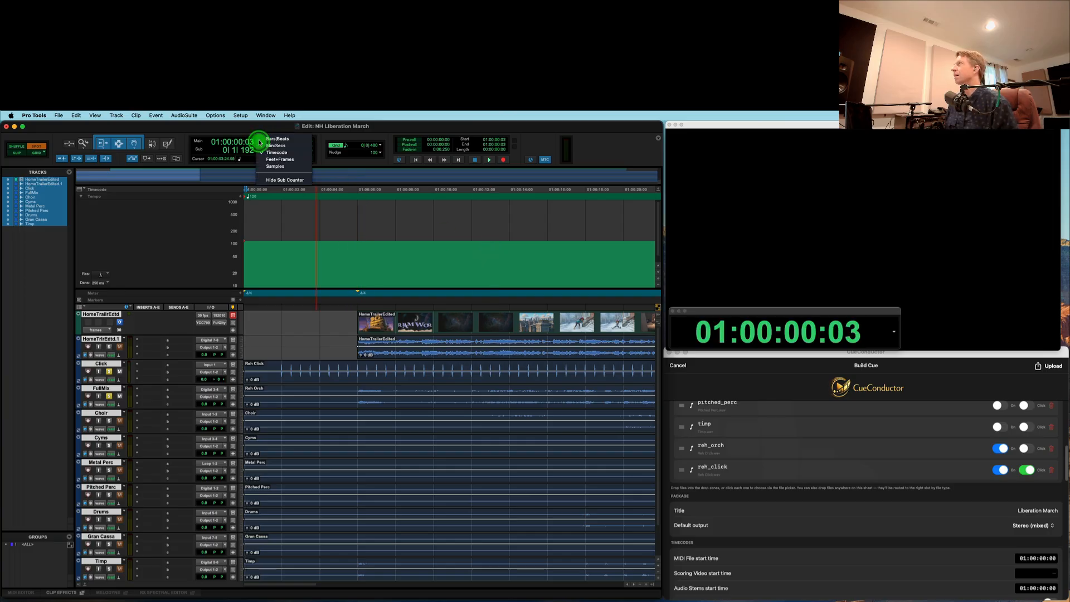
pyautogui.click(273, 139)
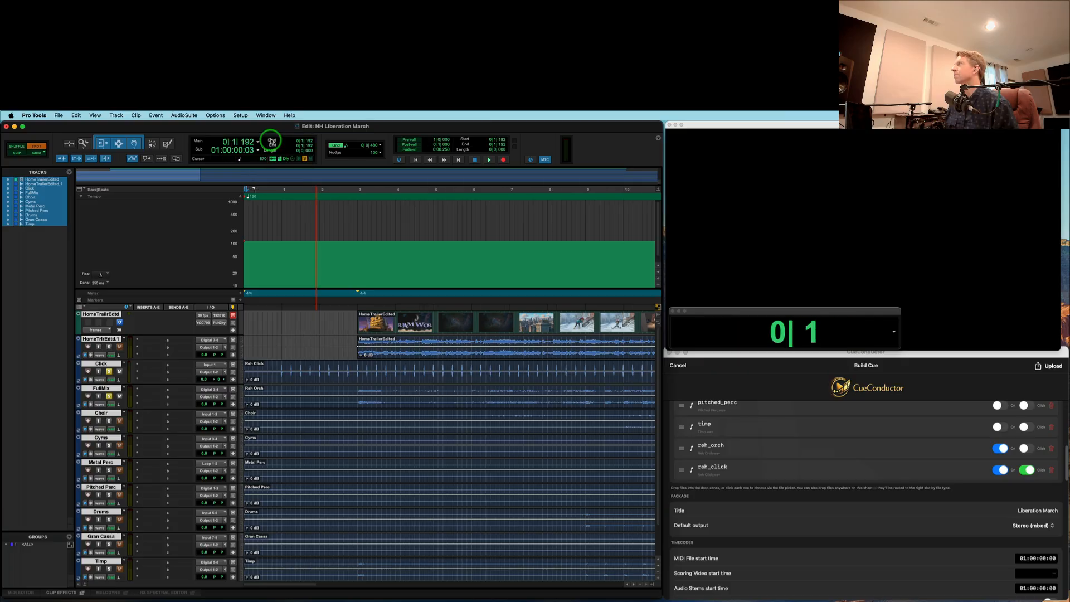
pyautogui.write('3')
pyautogui.press('Return')
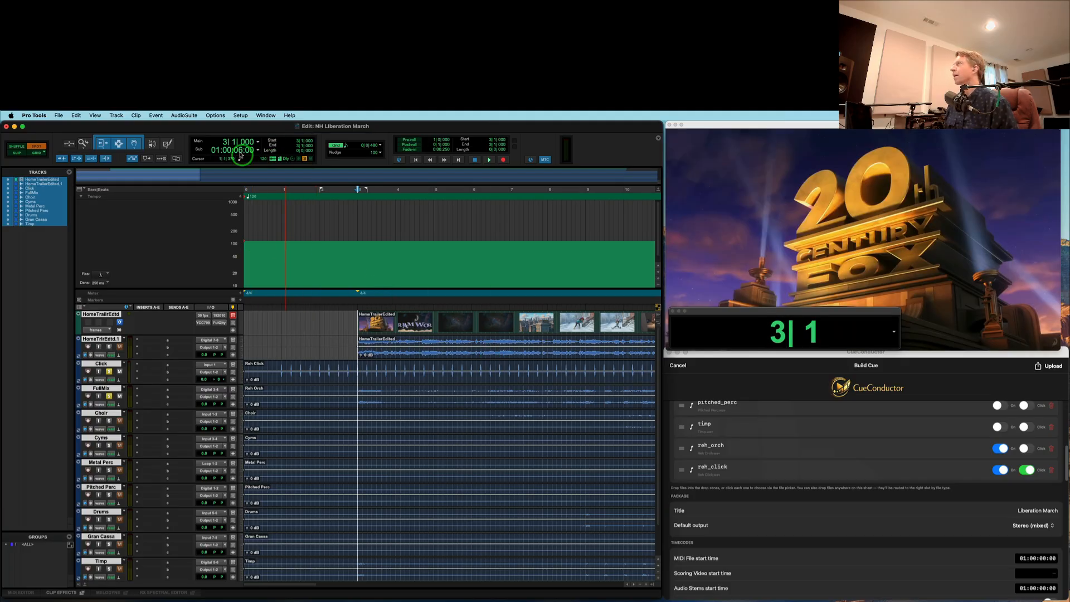
# Step: Set the Scoring Video start time to 01:00:06:00 in CueConductor's Build Cue sheet
pyautogui.click(1039, 574)
pyautogui.write('01')
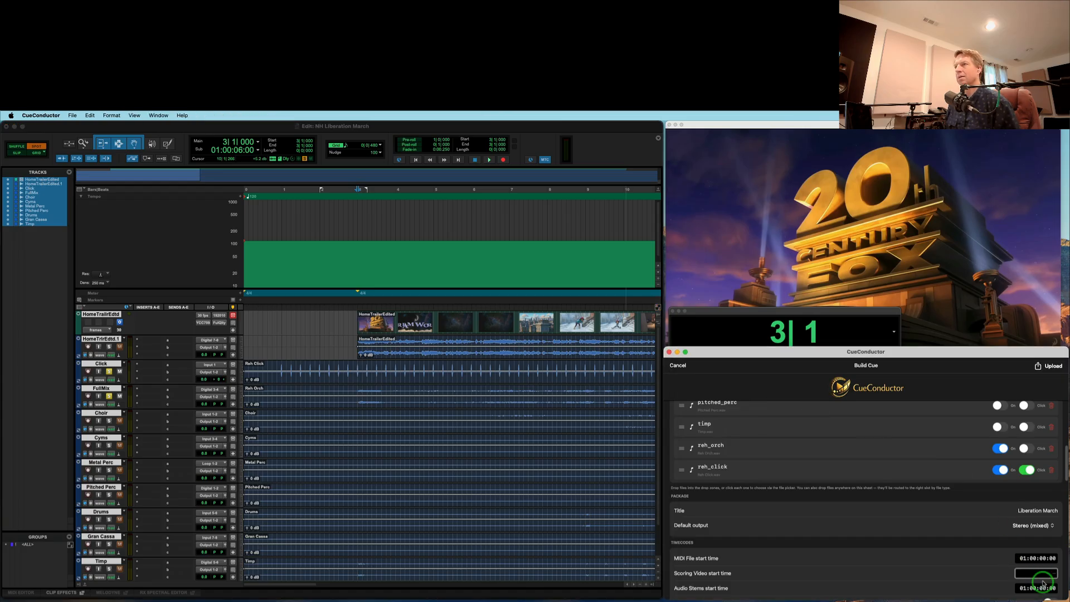
pyautogui.write(':00:00:00')
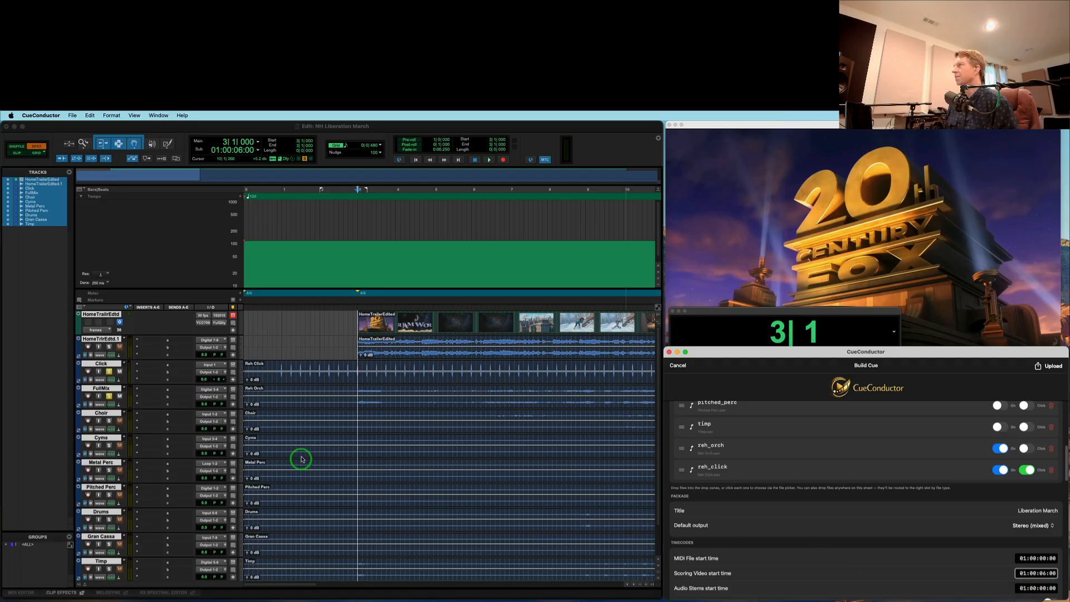
# Step: Look at the cue's frame rate and meter parameters, and open Session Setup in Pro Tools to compare the timecode rate
pyautogui.scroll(-3, 955, 562)
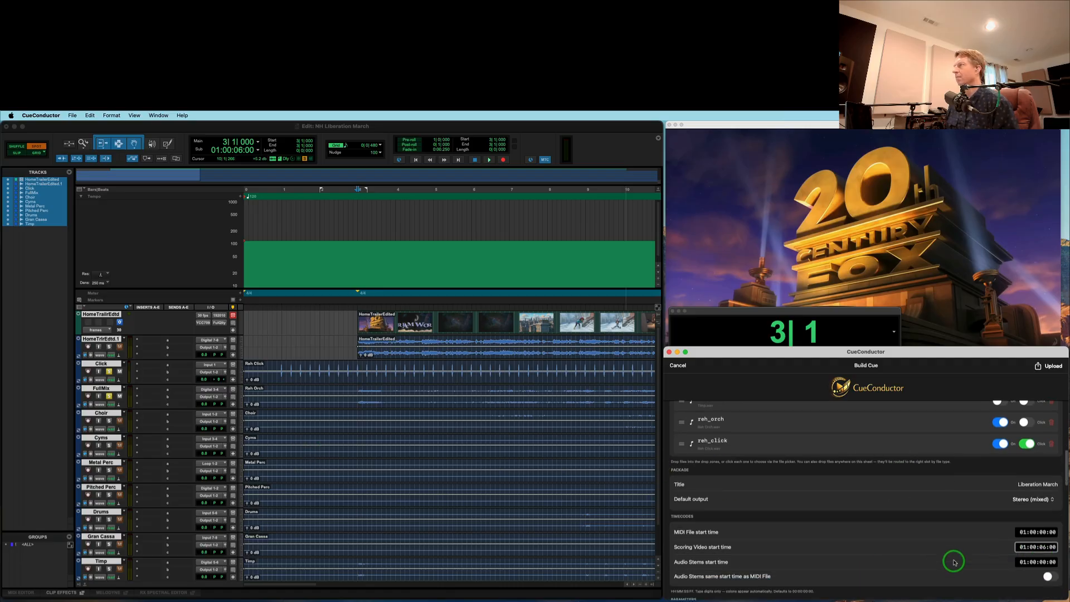
pyautogui.scroll(-3, 941, 515)
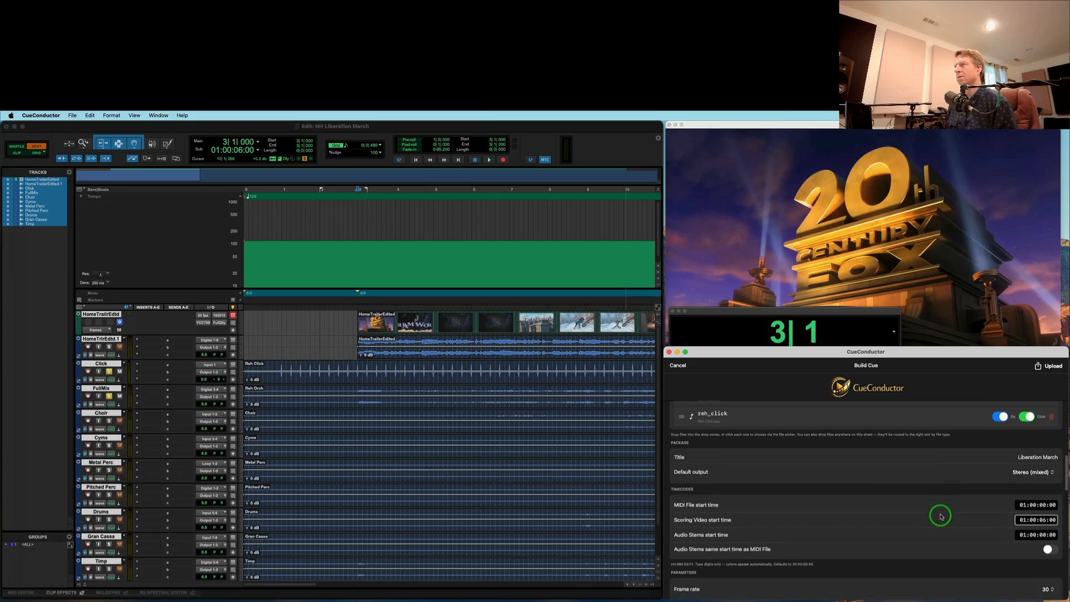
pyautogui.scroll(-3, 941, 516)
pyautogui.scroll(-5, 980, 525)
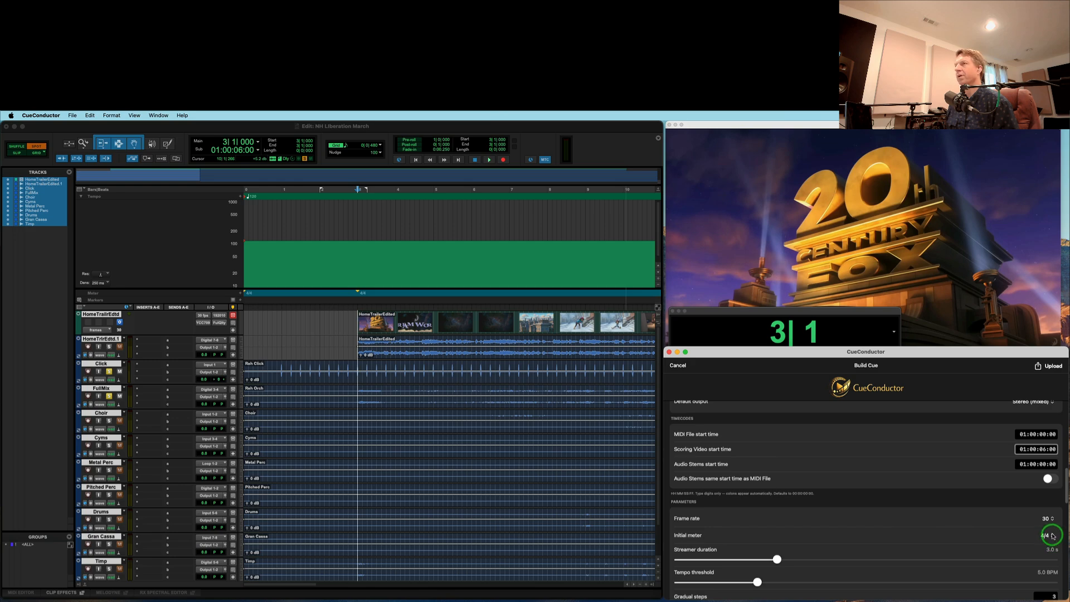
pyautogui.click(158, 115)
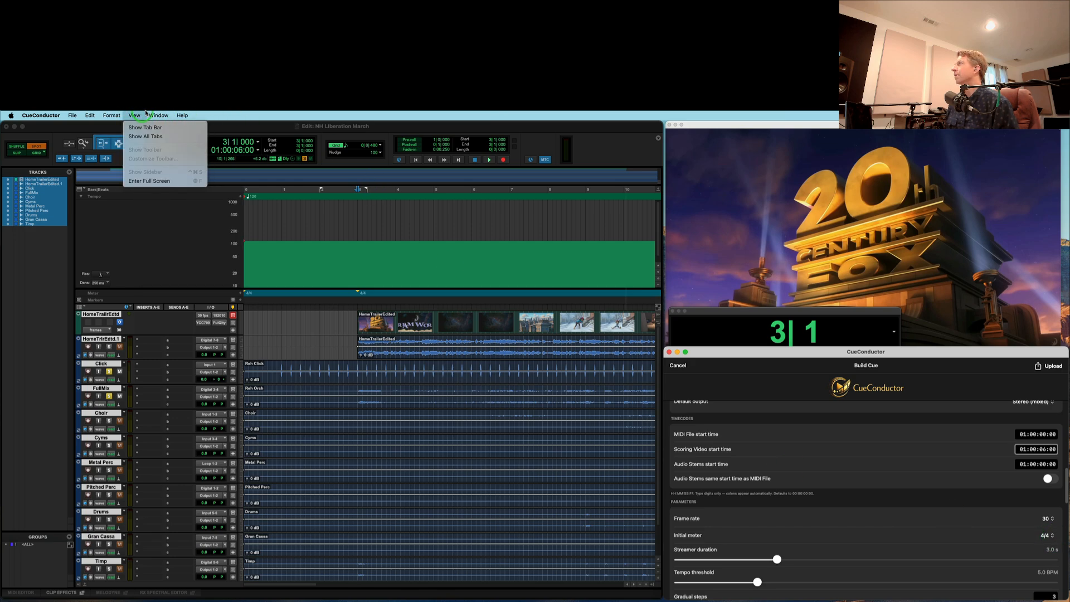
pyautogui.click(158, 115)
pyautogui.click(229, 126)
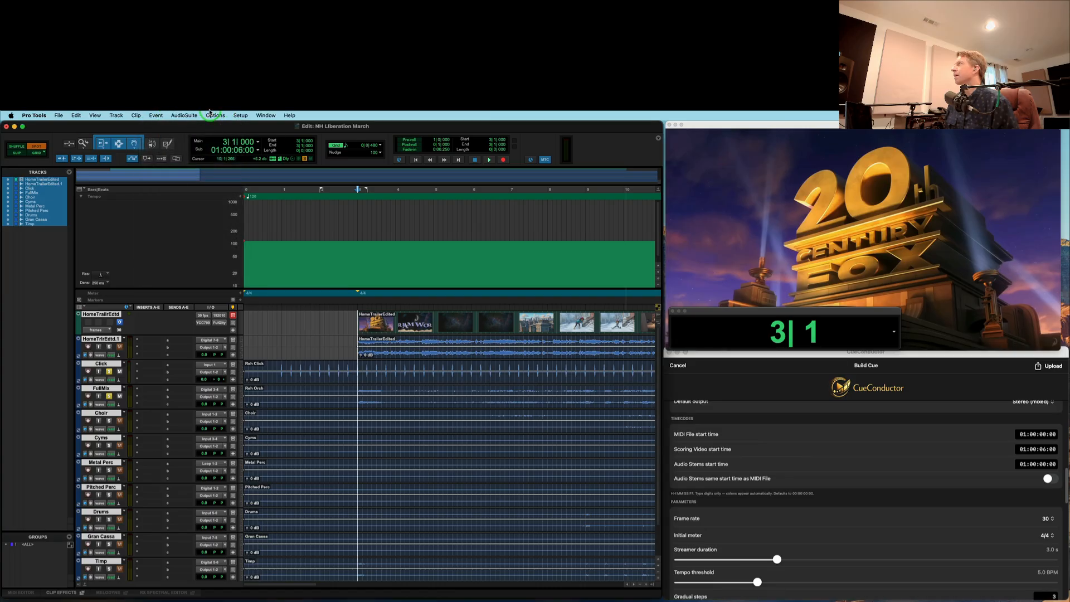
pyautogui.click(239, 115)
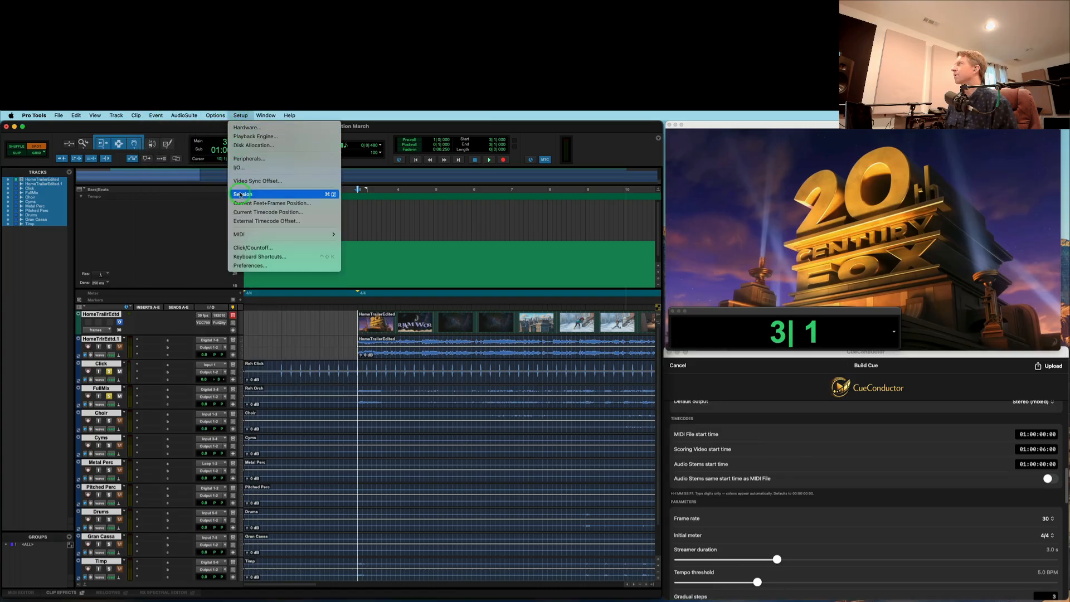
pyautogui.click(240, 194)
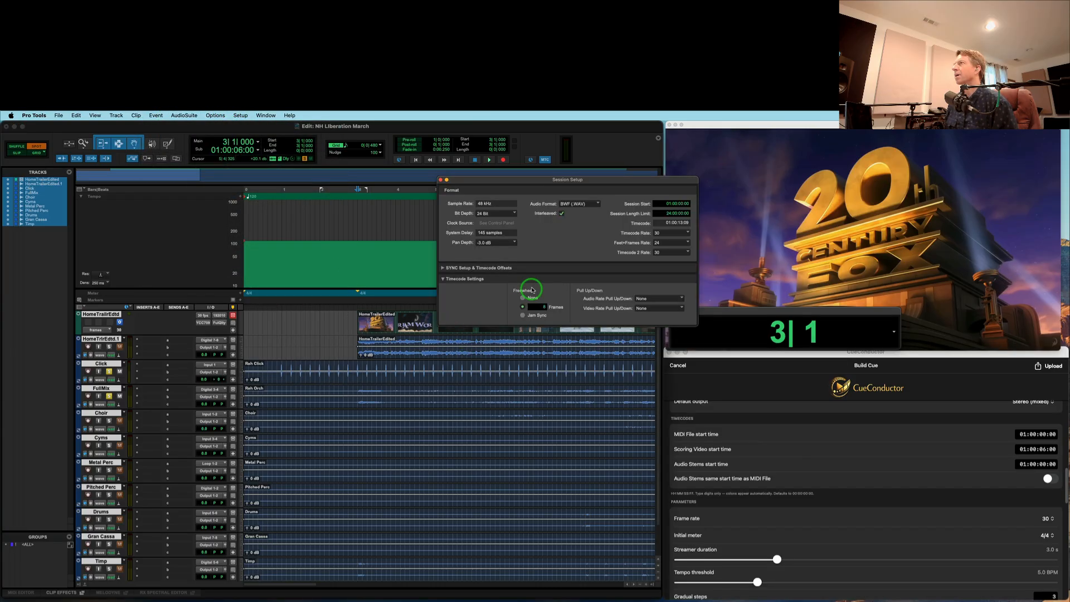
# Step: Close Session Setup and set CueConductor's cue layout: MIDI File Start Bar 0, Prep Clicks 1, Start 3 and Cue End Bar 52
pyautogui.click(441, 180)
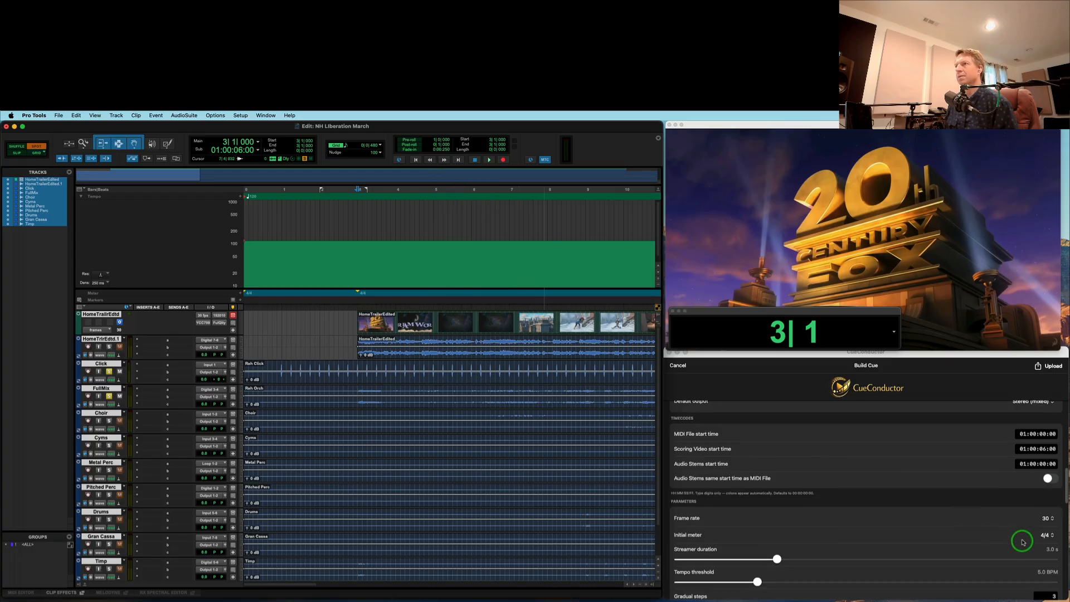
pyautogui.scroll(-1, 1023, 541)
pyautogui.scroll(-4, 1024, 542)
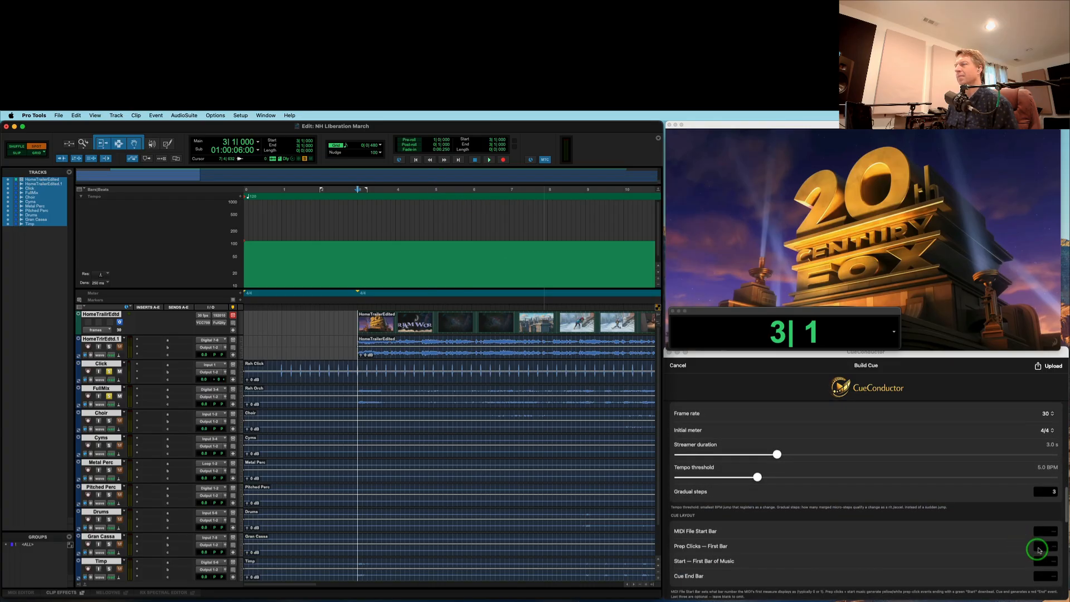
pyautogui.click(1038, 550)
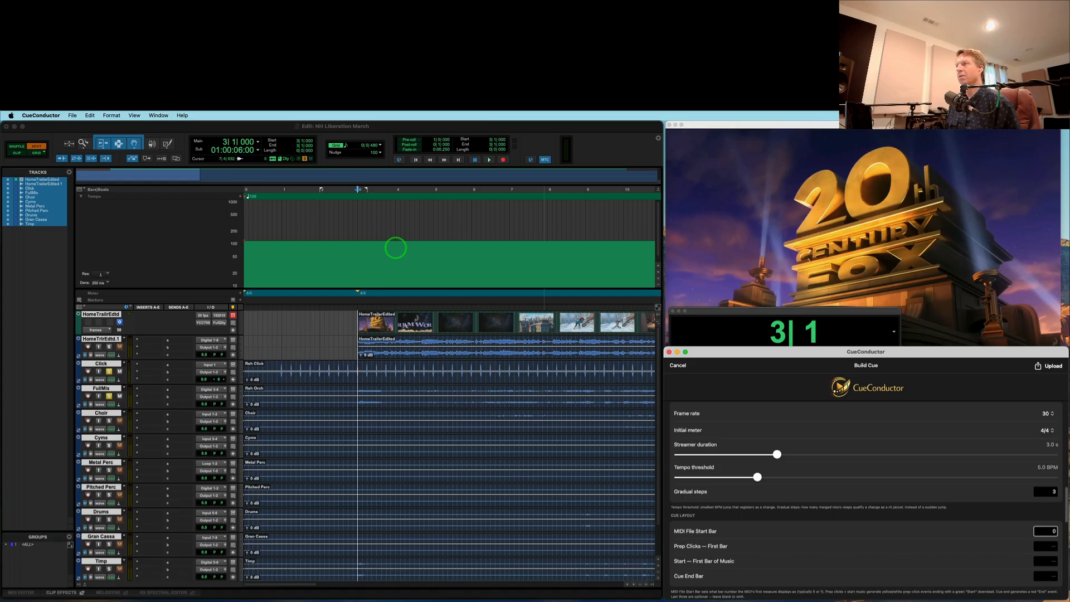
pyautogui.press('Tab')
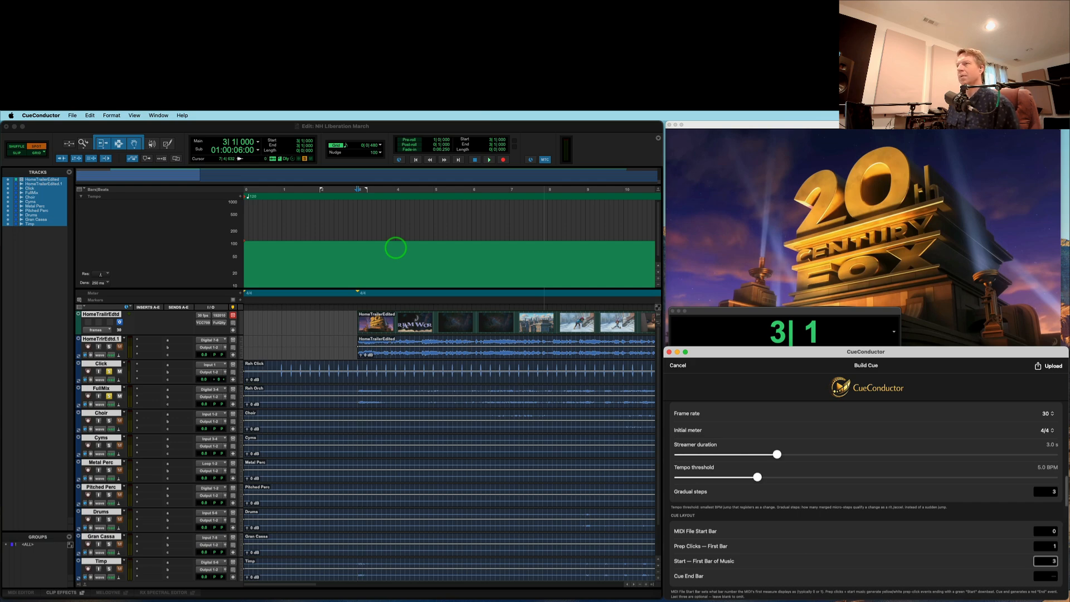
pyautogui.press('Tab')
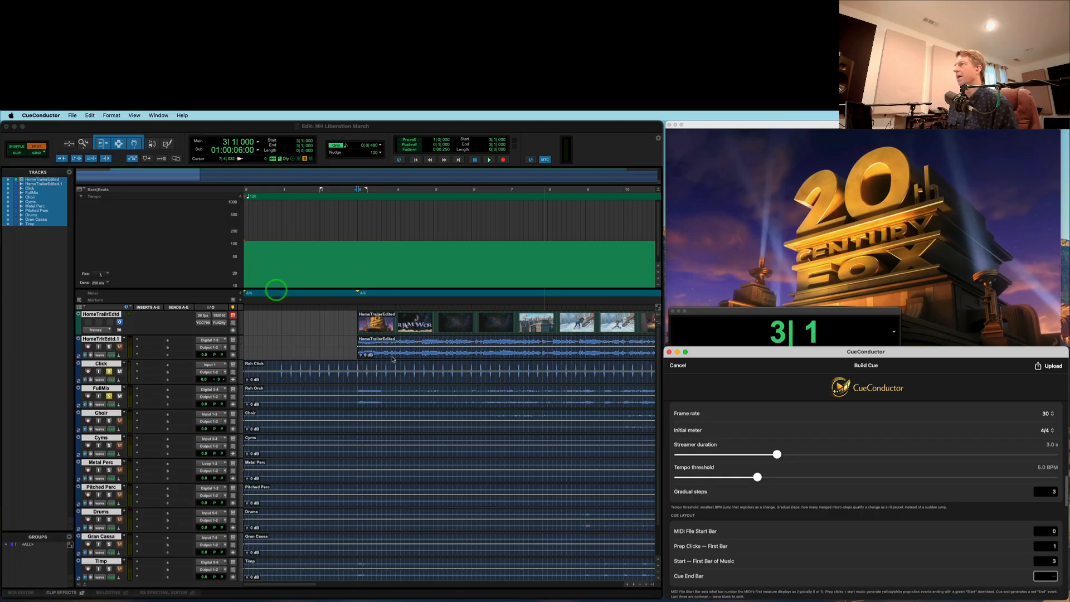
pyautogui.hscroll(15, 565, 450)
pyautogui.hscroll(20, 565, 450)
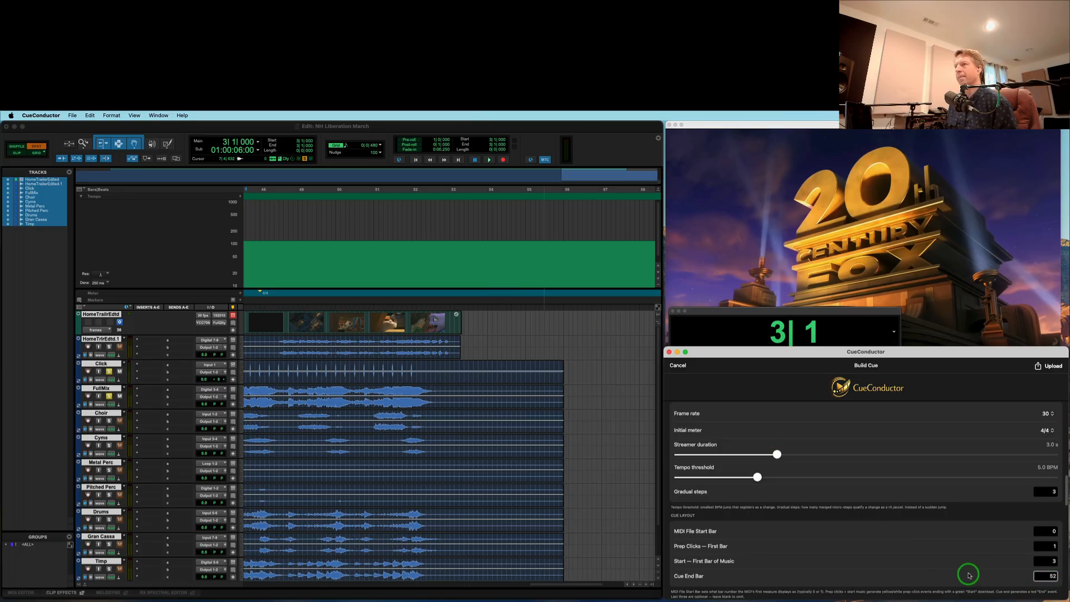
# Step: Set the beat divisions of the 5/4 meter changes at bars 42 and 44 to 1+1+1+1+1
pyautogui.scroll(-3, 991, 573)
pyautogui.scroll(-1, 991, 572)
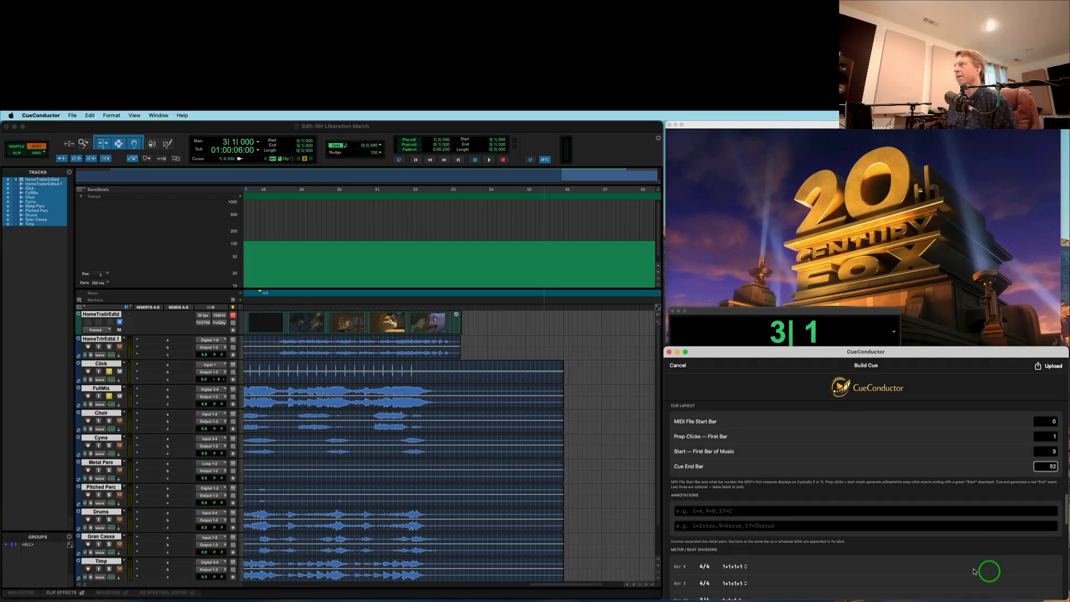
pyautogui.hscroll(-10, 532, 418)
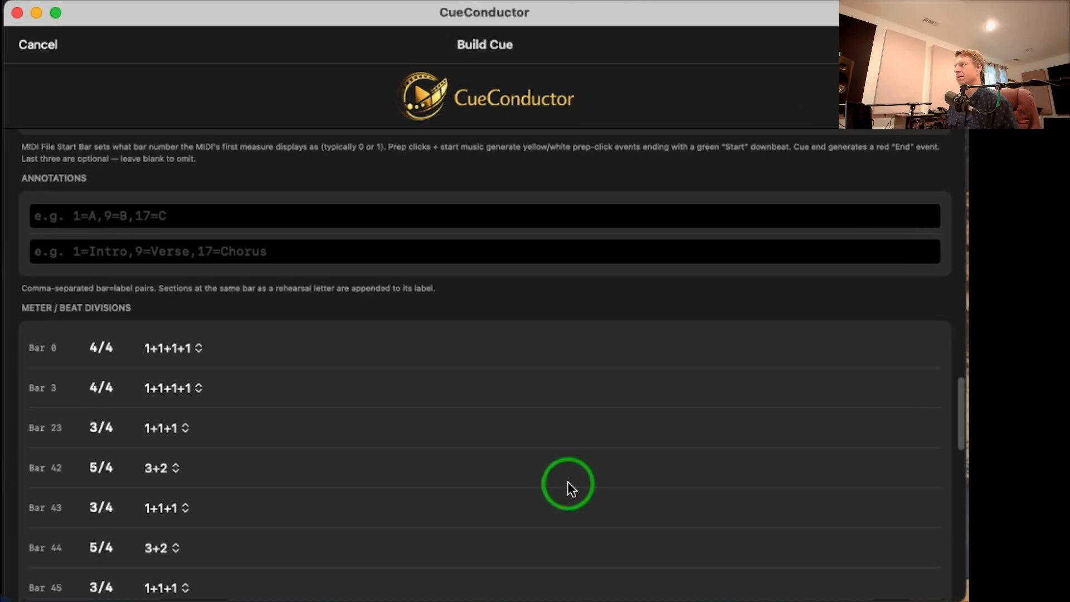
pyautogui.click(177, 469)
pyautogui.click(178, 542)
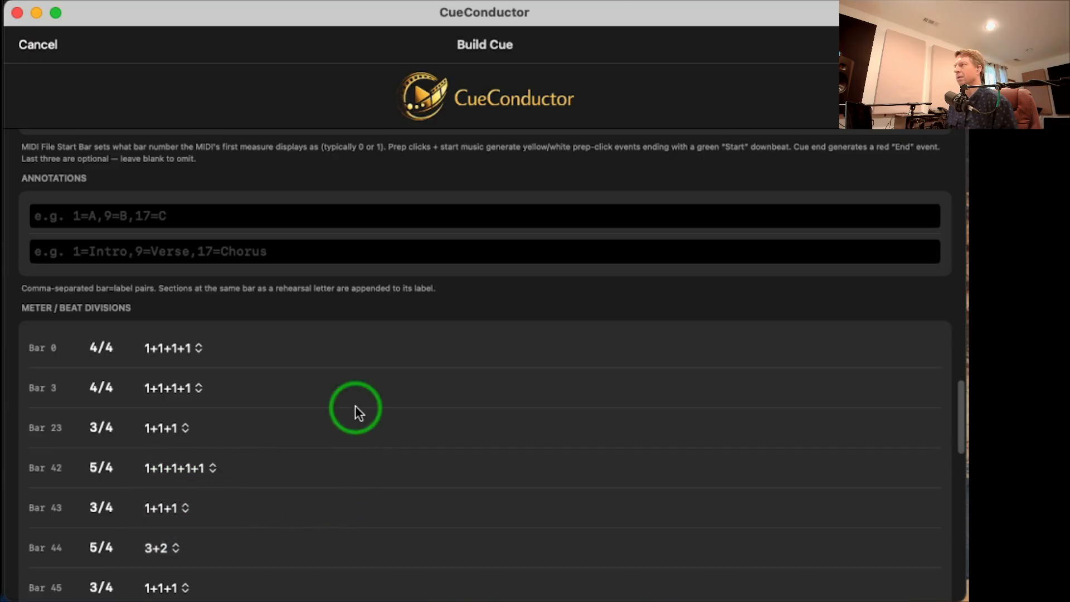
pyautogui.scroll(-4, 356, 412)
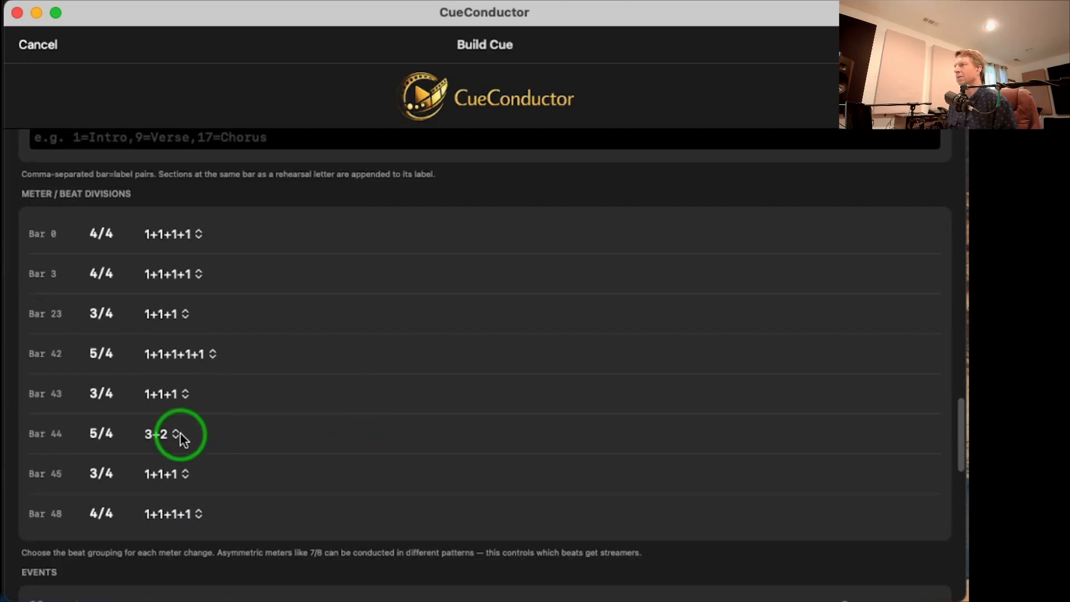
pyautogui.click(179, 433)
pyautogui.click(185, 510)
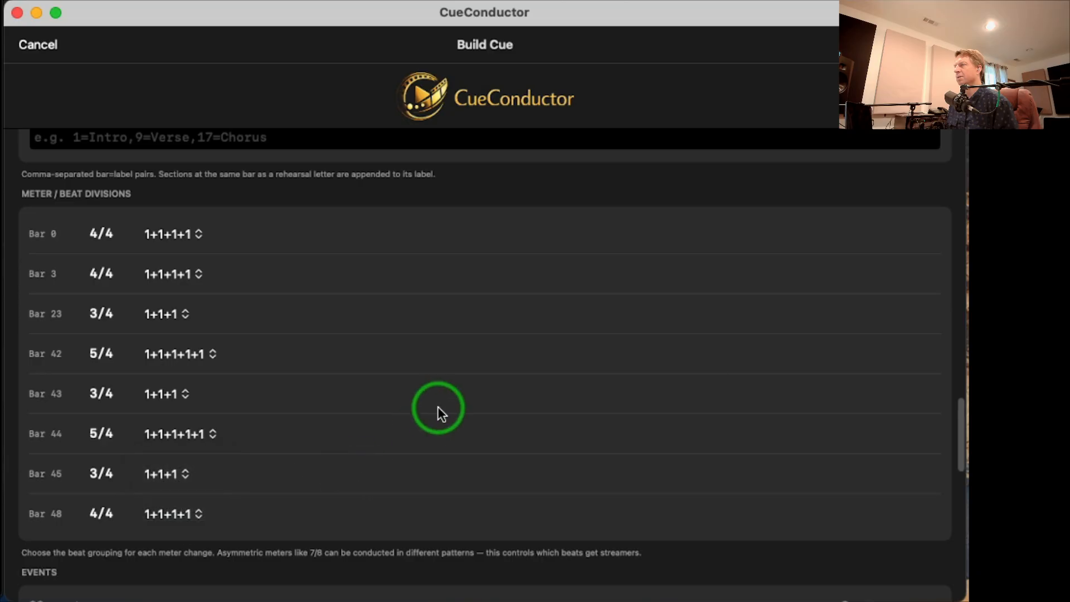
# Step: Review the cue's generated events list and build the cue preview
pyautogui.scroll(-6, 438, 409)
pyautogui.scroll(-10, 438, 413)
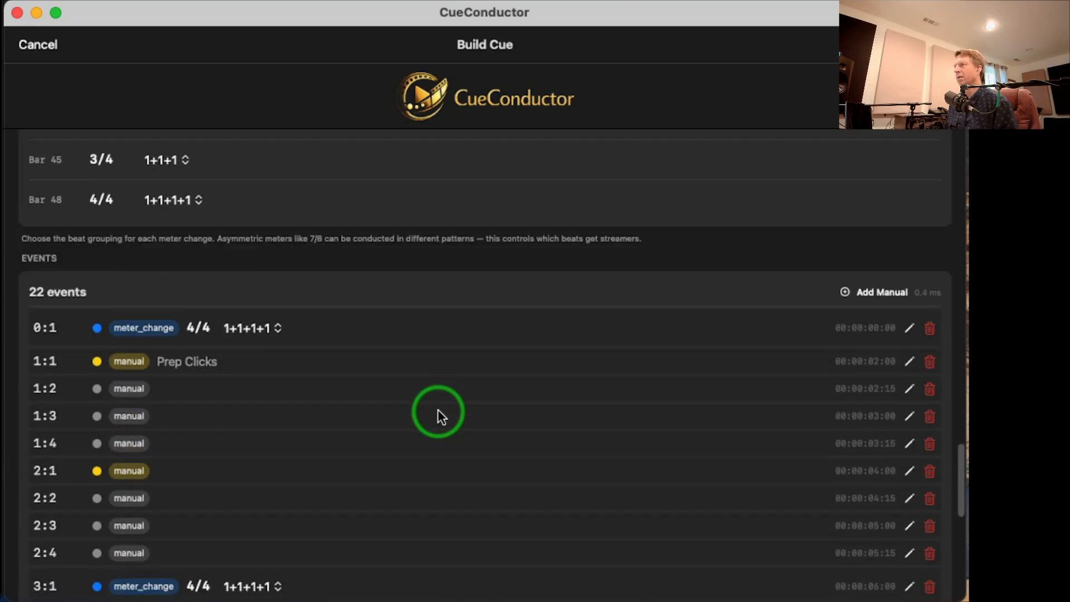
pyautogui.scroll(-8, 438, 412)
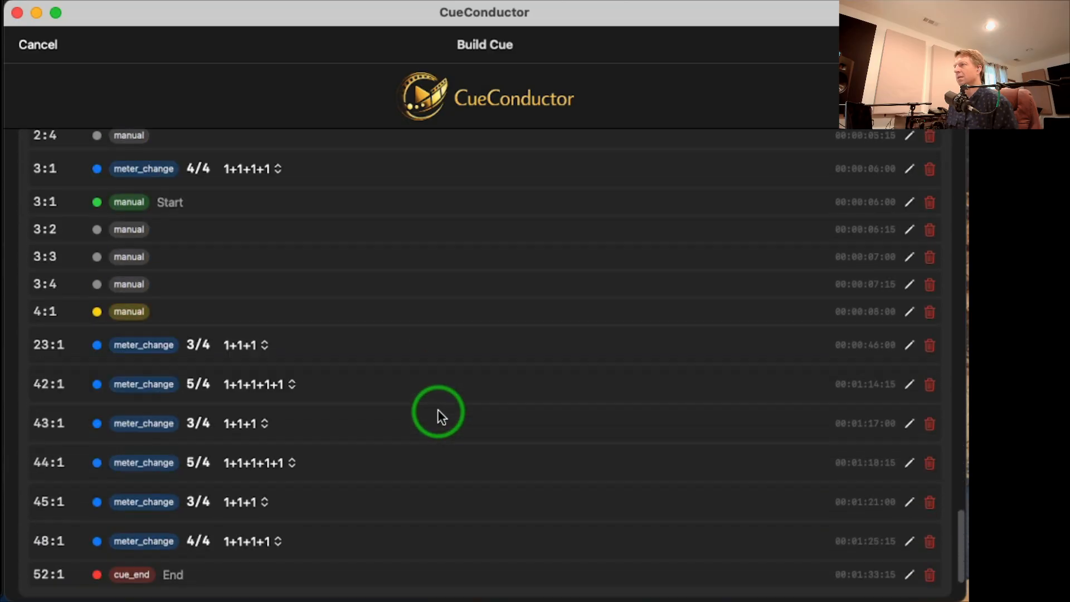
pyautogui.scroll(14, 417, 333)
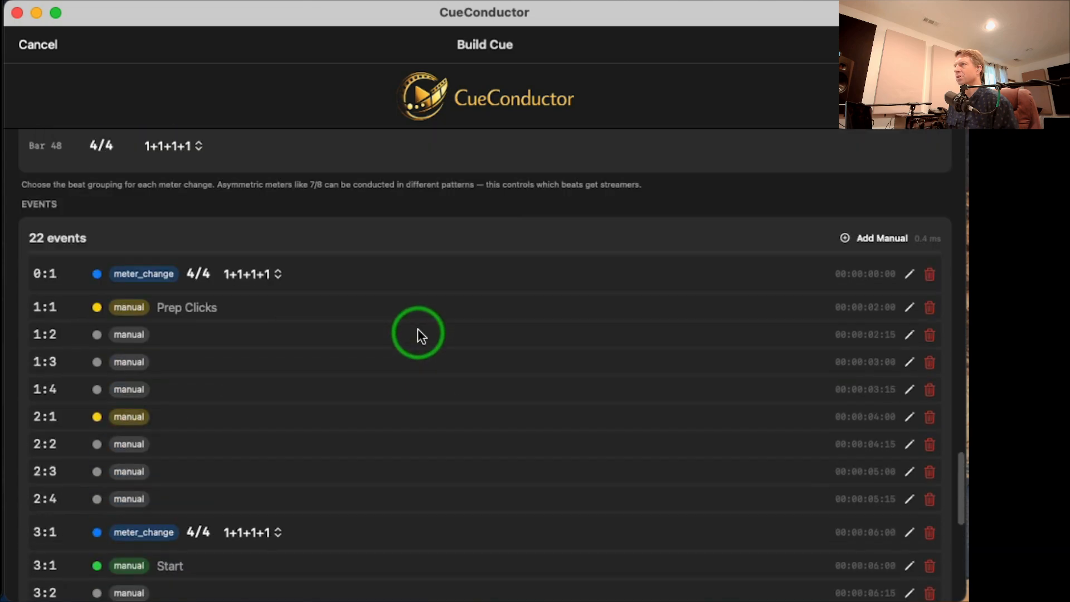
pyautogui.scroll(-12, 422, 445)
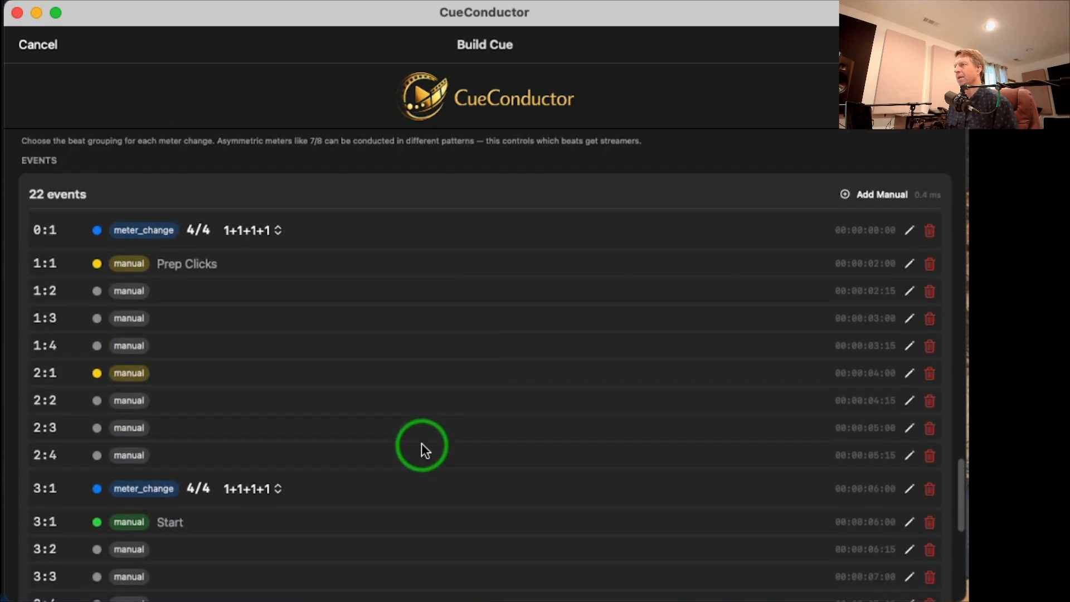
pyautogui.scroll(-5, 421, 445)
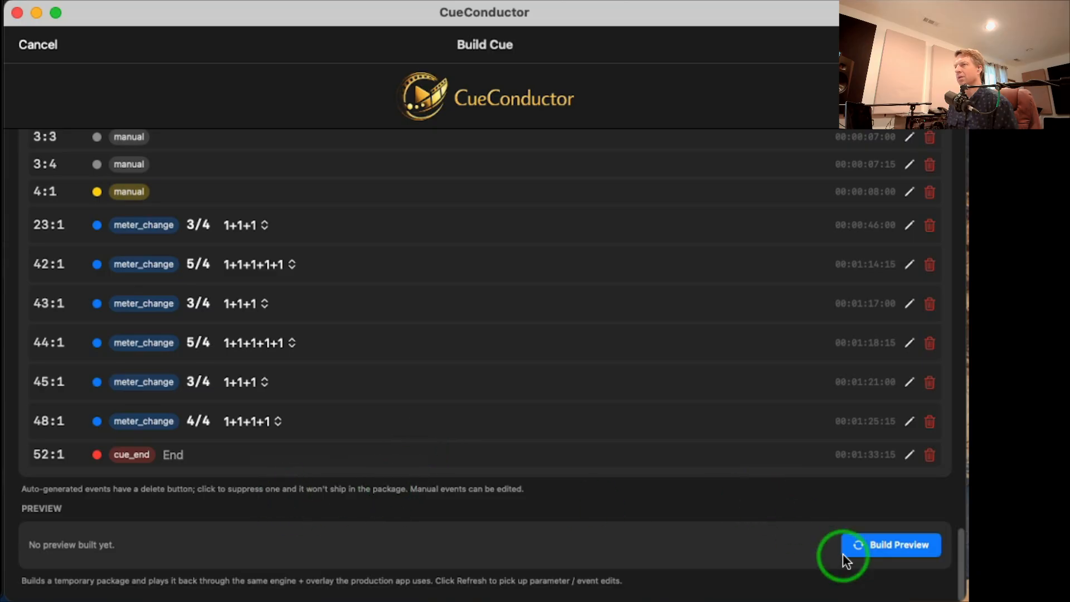
pyautogui.click(901, 543)
pyautogui.scroll(-11, 666, 390)
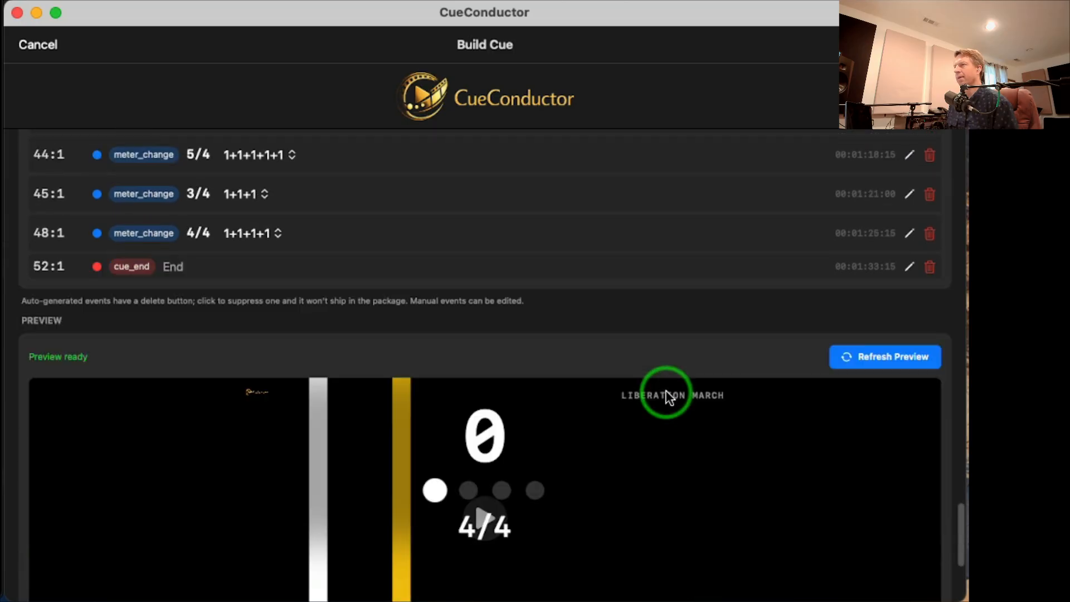
# Step: Play the cue preview from the beginning through the start of the music and pause it in bar 5
pyautogui.scroll(-2, 311, 466)
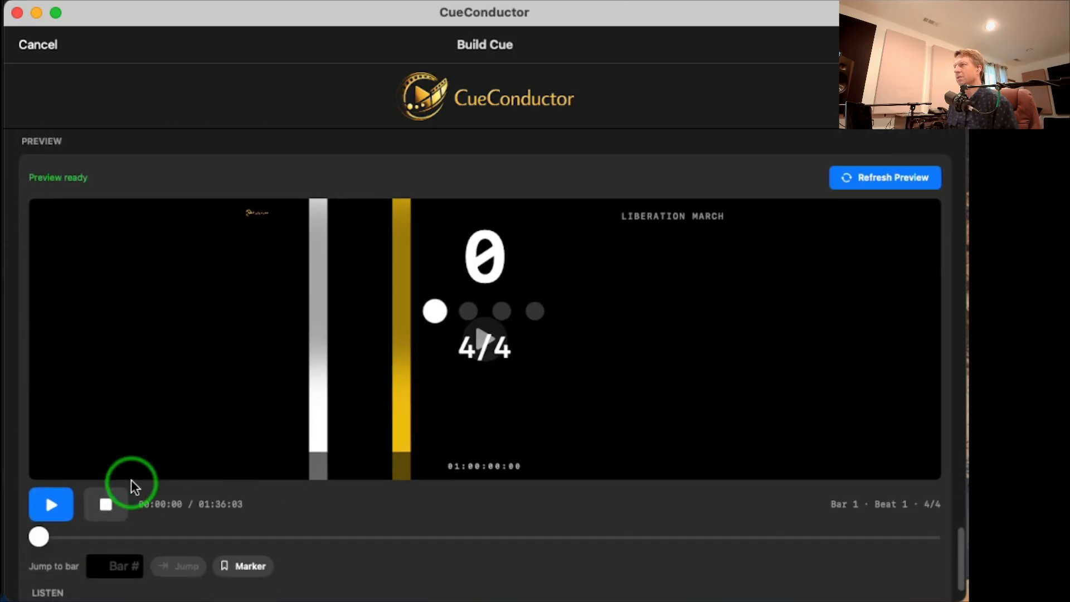
pyautogui.scroll(-2, 258, 496)
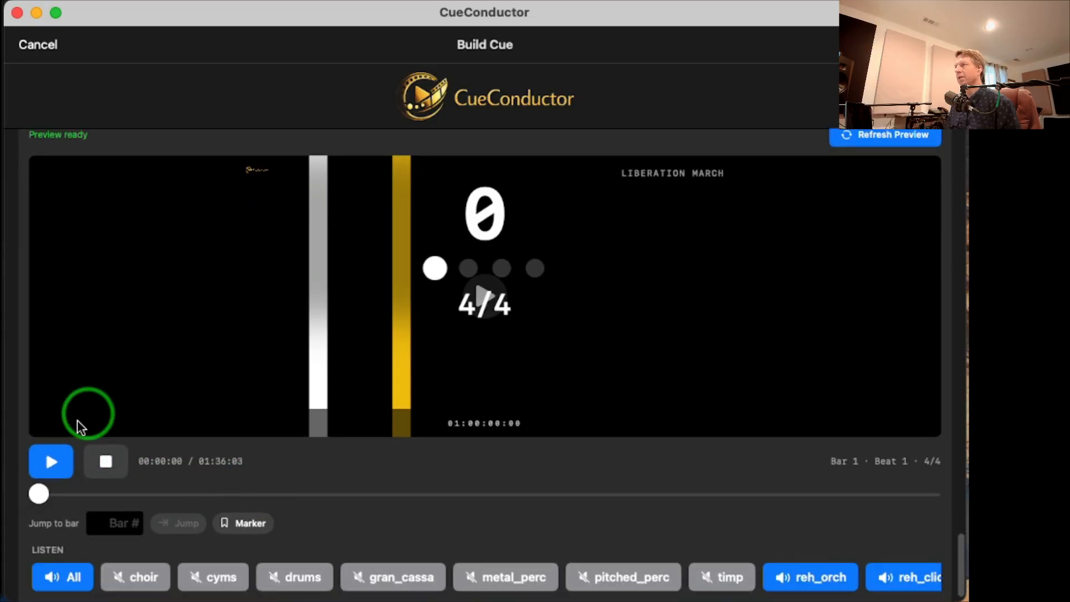
pyautogui.click(53, 462)
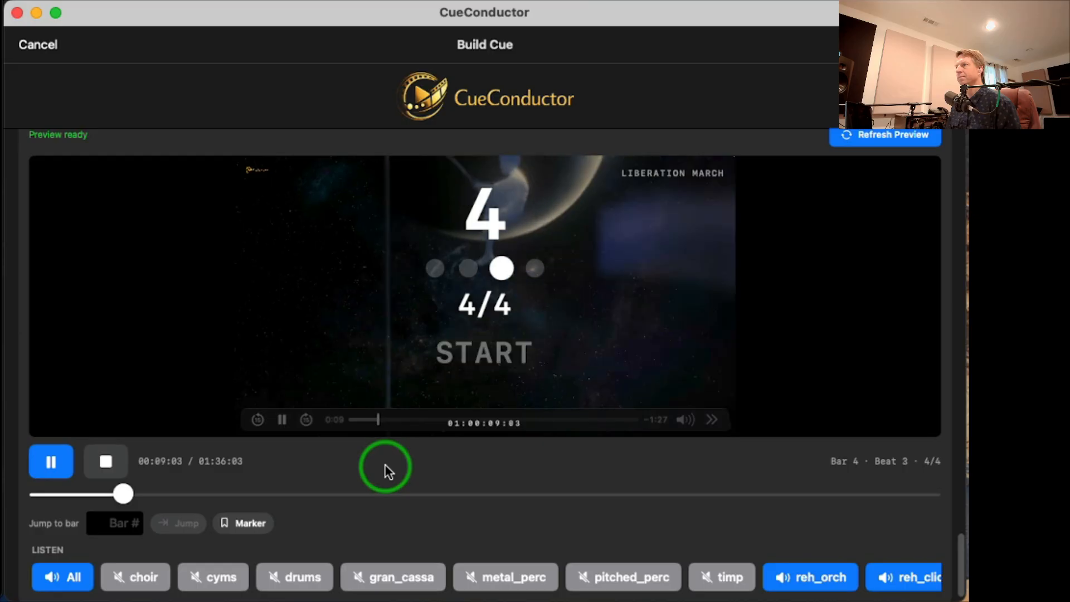
pyautogui.click(55, 461)
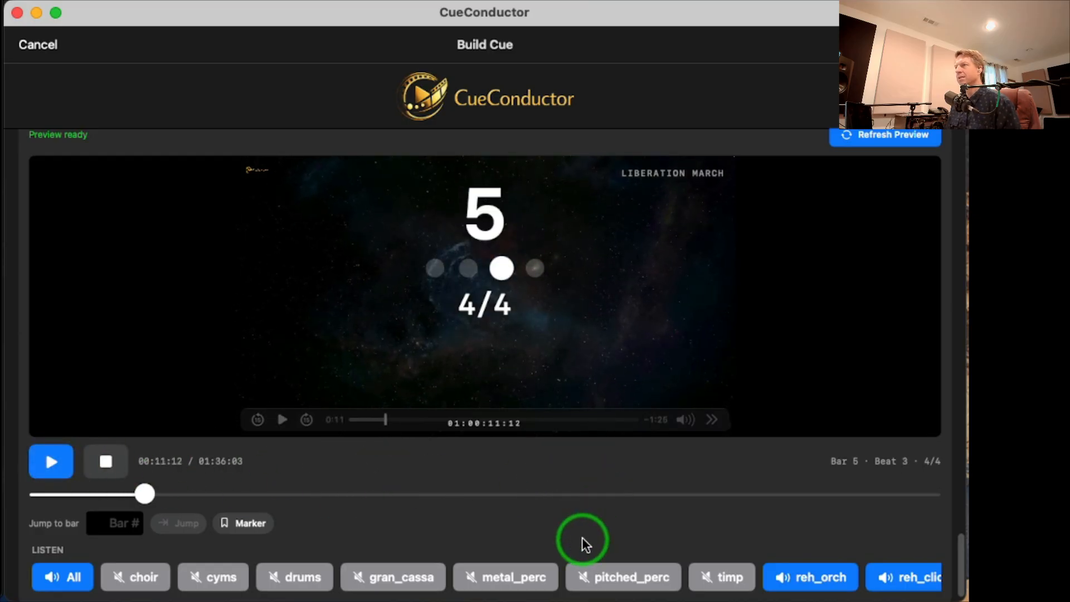
# Step: Save the cue package as Liberation March in the 00 Current Projects folder on the 4TB SSD drive
pyautogui.scroll(3, 750, 262)
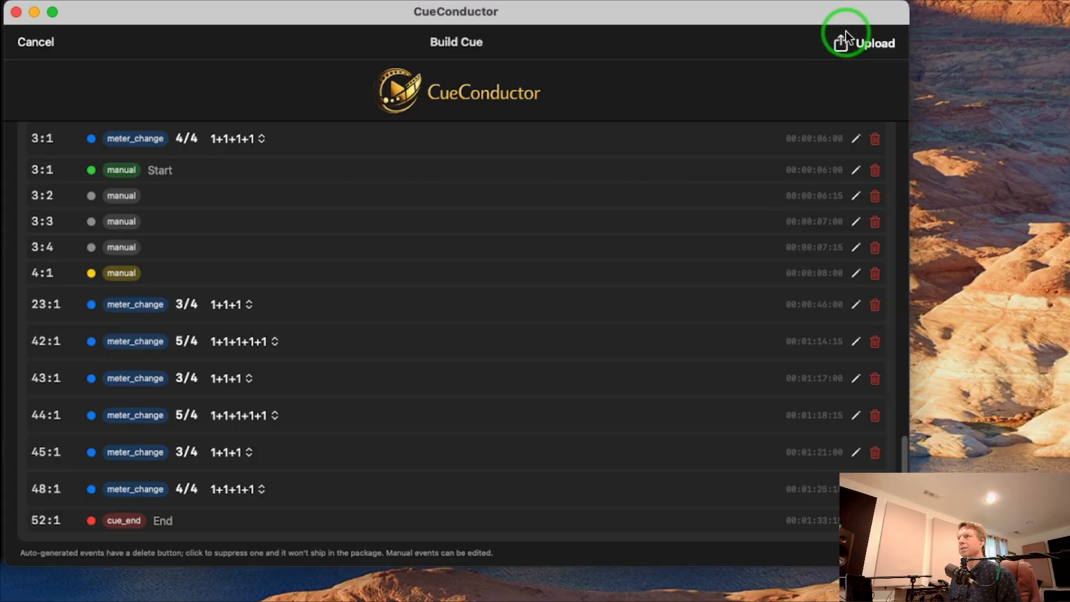
pyautogui.click(839, 46)
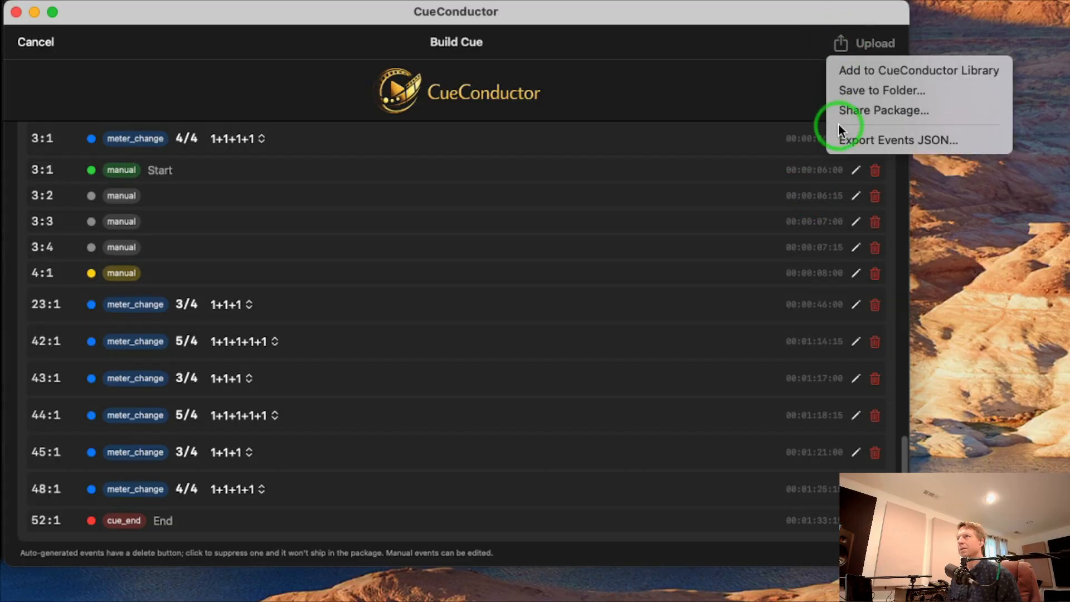
pyautogui.click(852, 90)
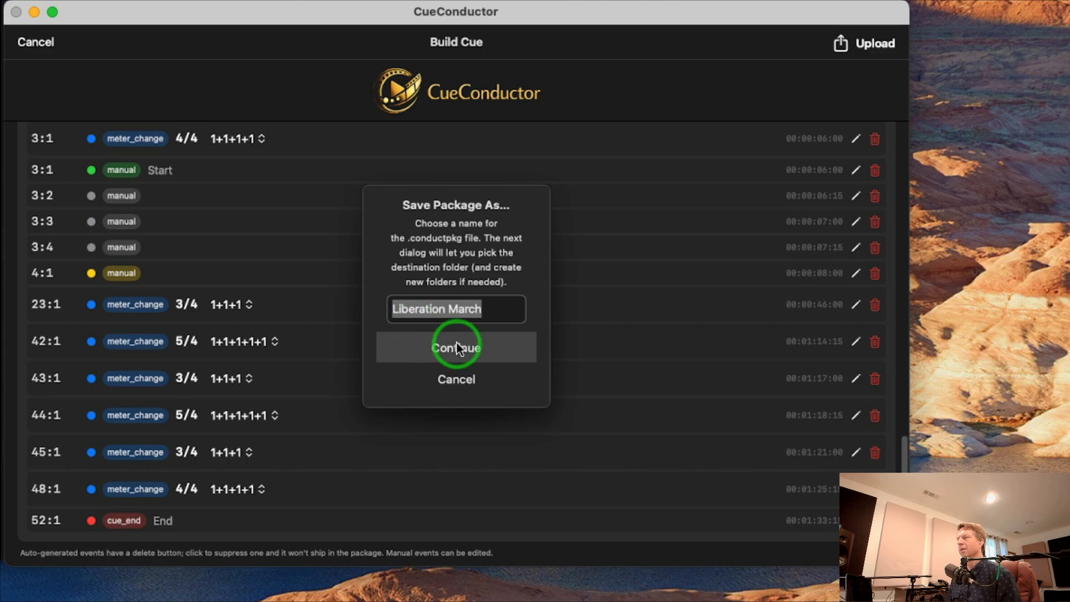
pyautogui.press('Right')
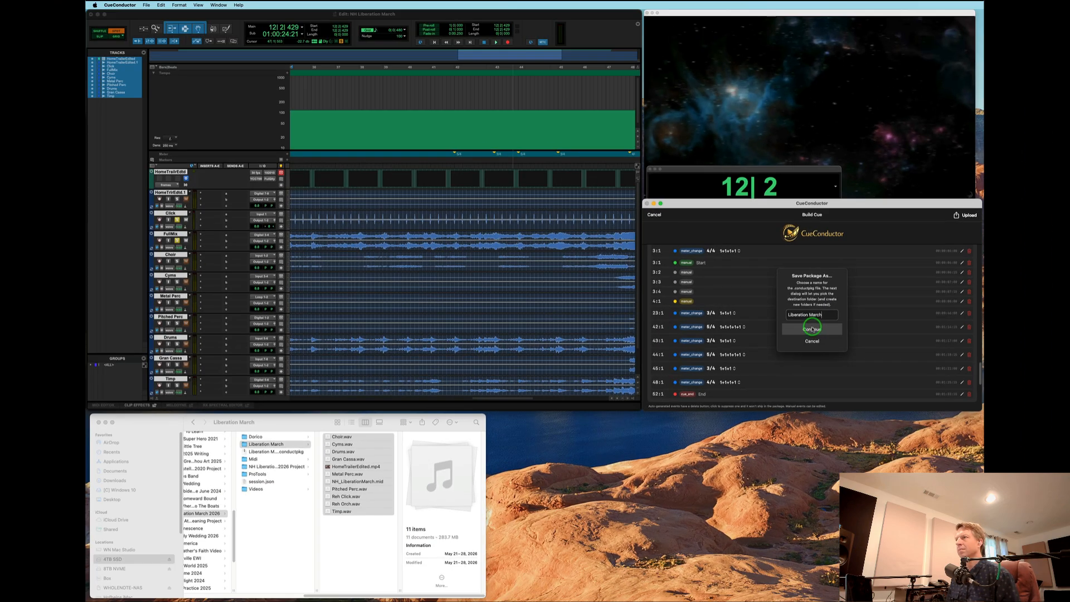
pyautogui.click(457, 348)
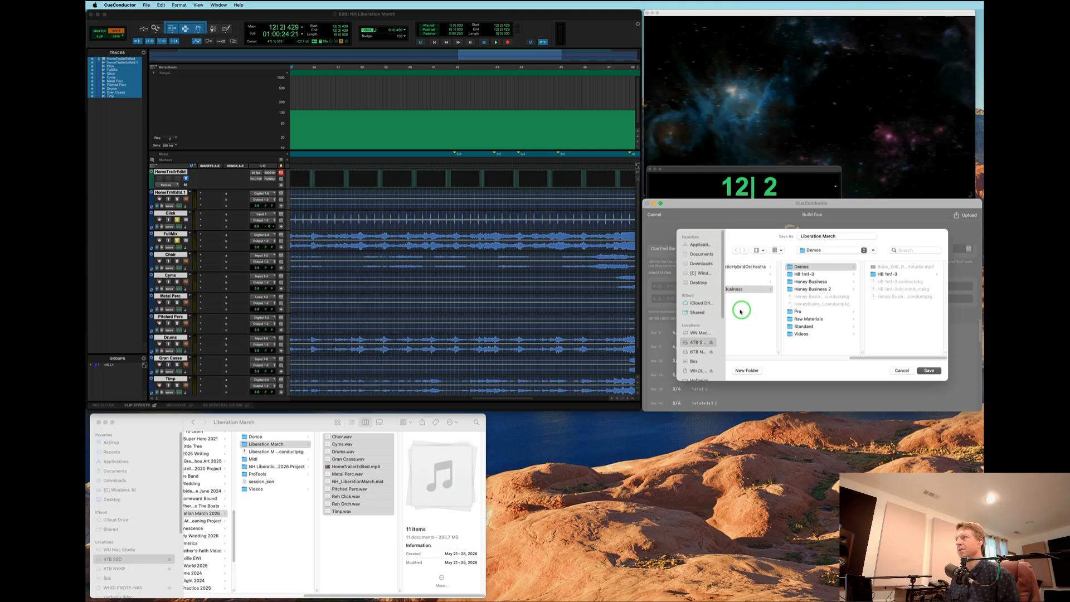
pyautogui.click(697, 343)
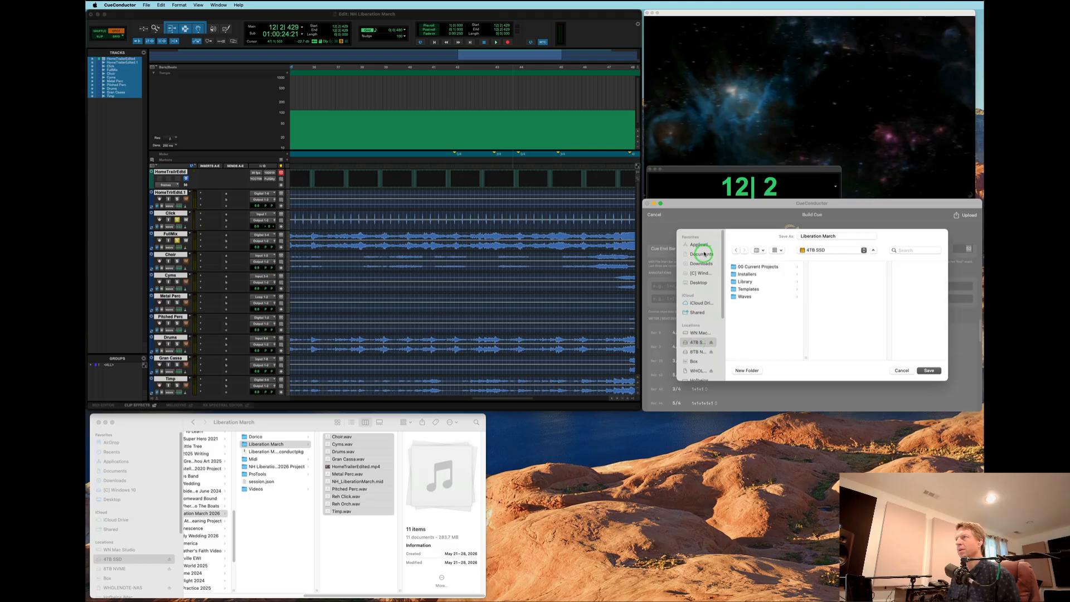
pyautogui.click(771, 267)
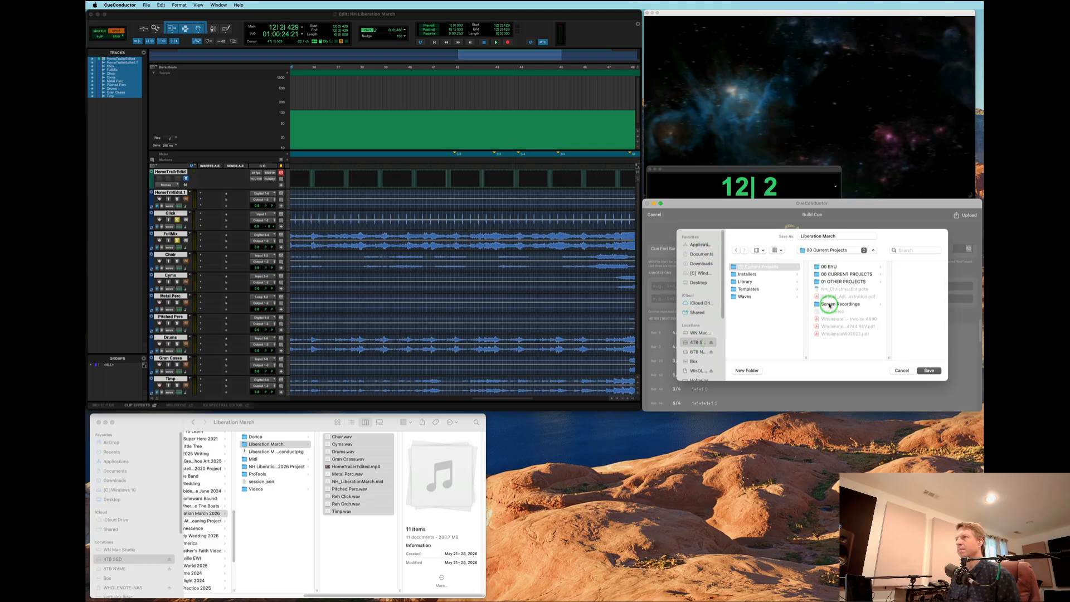
pyautogui.click(930, 371)
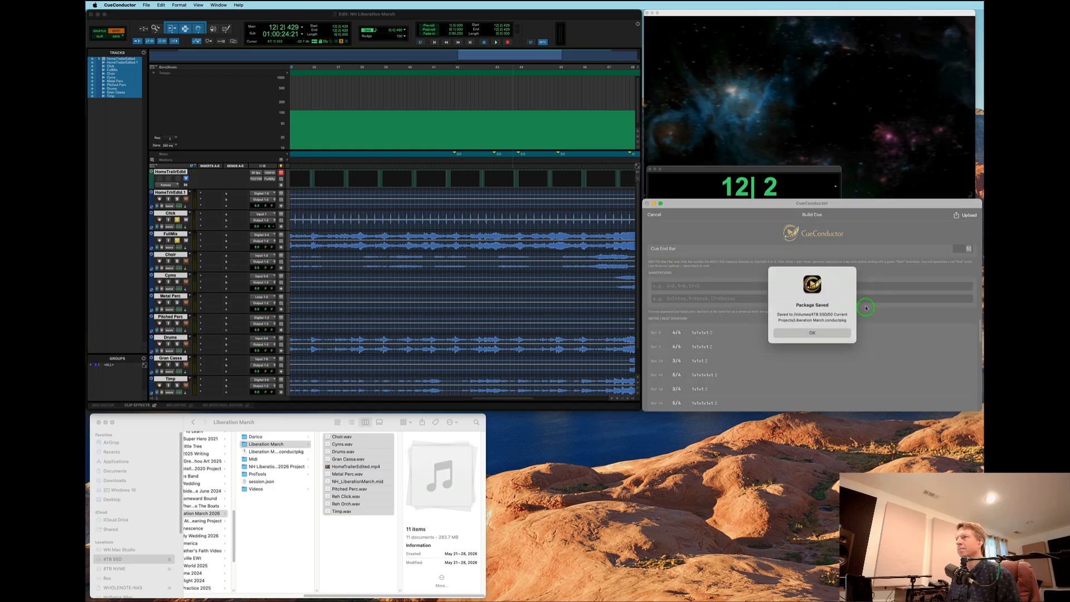
pyautogui.click(825, 334)
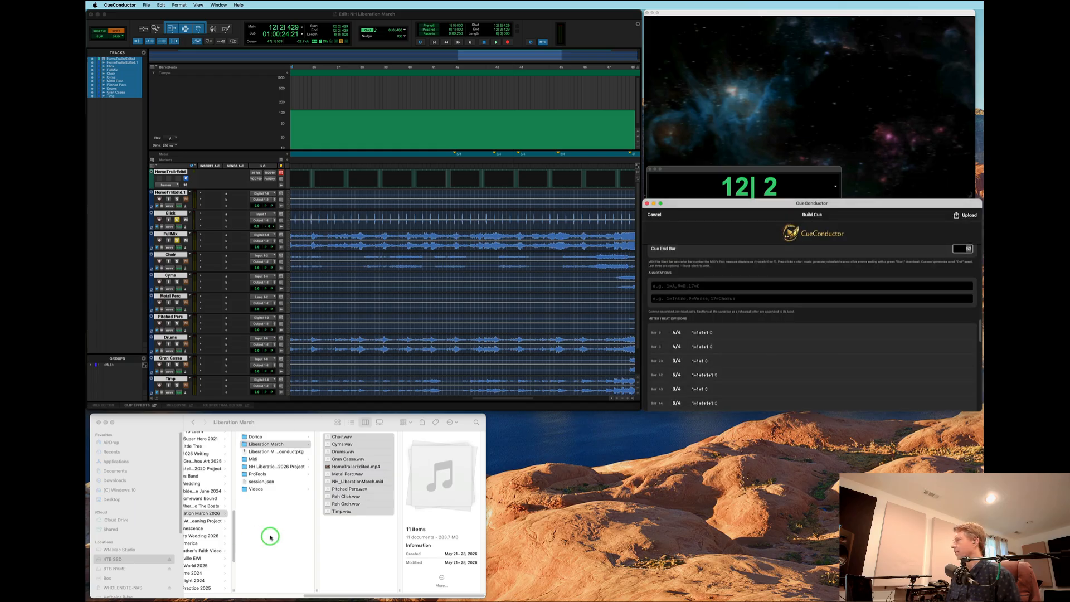
# Step: Switch to Finder and check the saved Liberation March.conductpkg file in the 00 Current Projects folder
pyautogui.hscroll(-5, 270, 536)
pyautogui.click(236, 449)
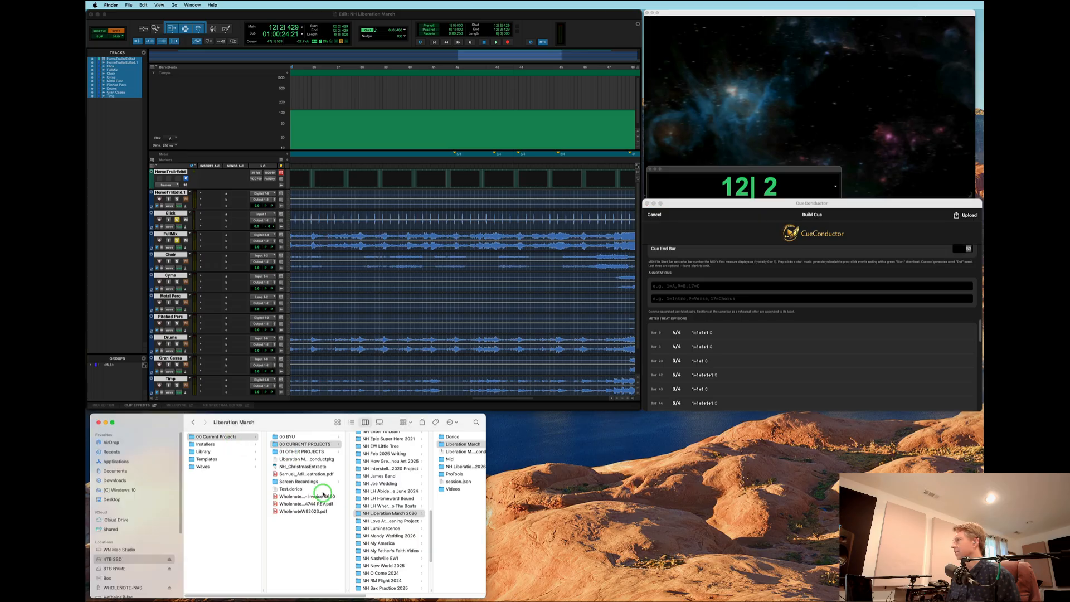
pyautogui.click(305, 532)
pyautogui.click(303, 459)
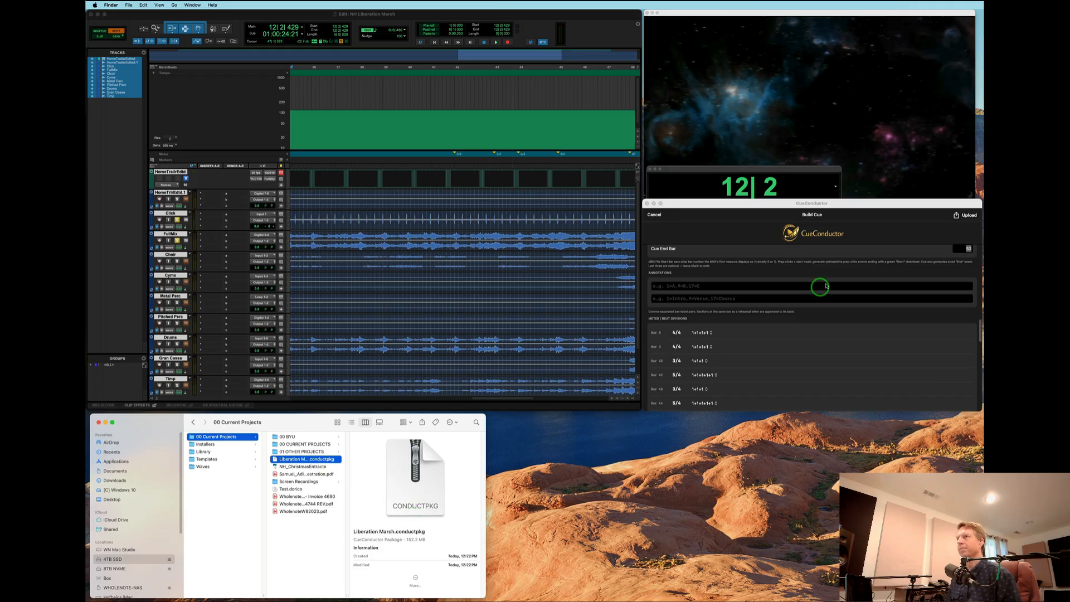
# Step: Switch to CueConductor, leave the cue builder, and import Liberation March.conductpkg from the 00 Current Projects folder into the library
pyautogui.click(907, 233)
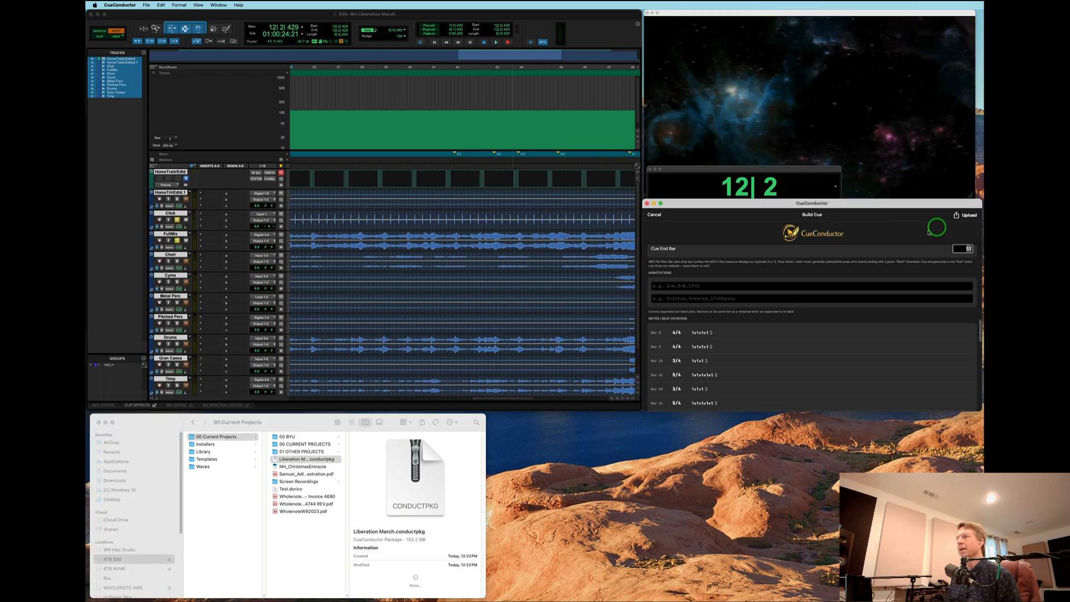
pyautogui.click(655, 216)
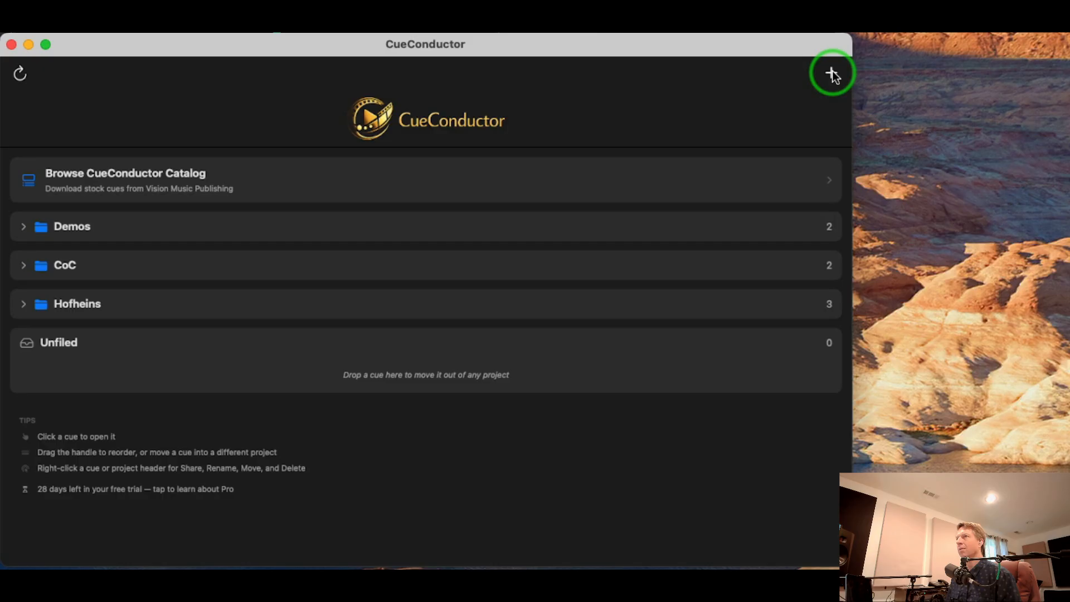
pyautogui.click(974, 215)
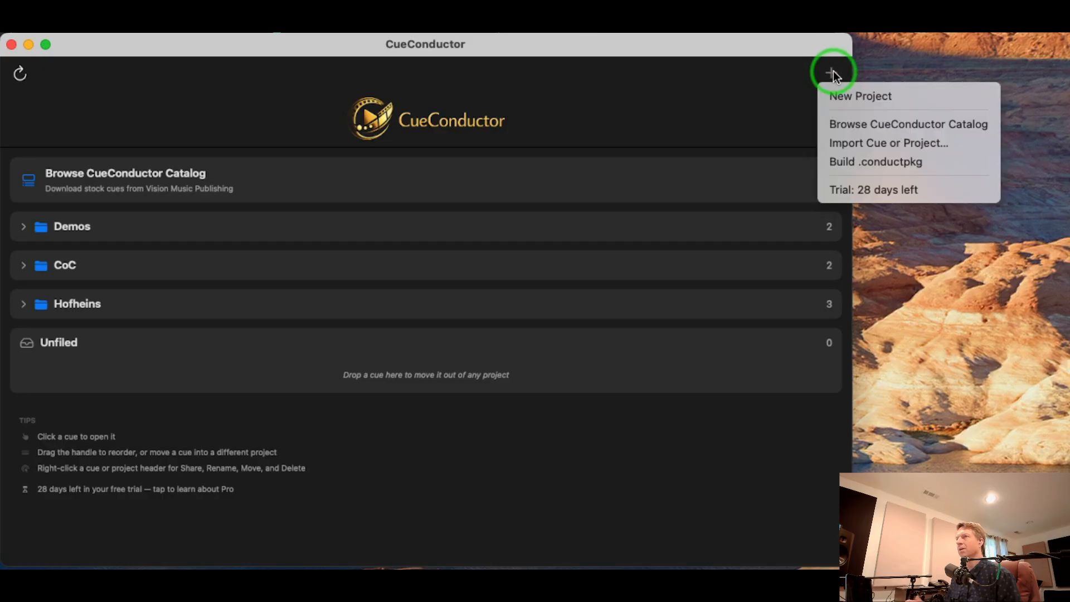
pyautogui.click(837, 144)
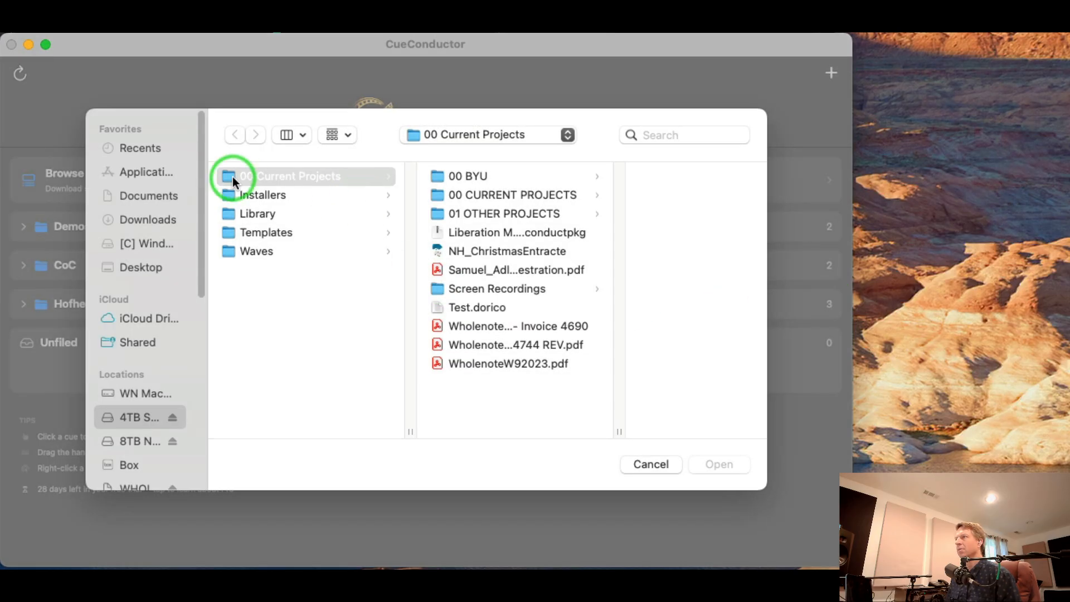
pyautogui.click(500, 233)
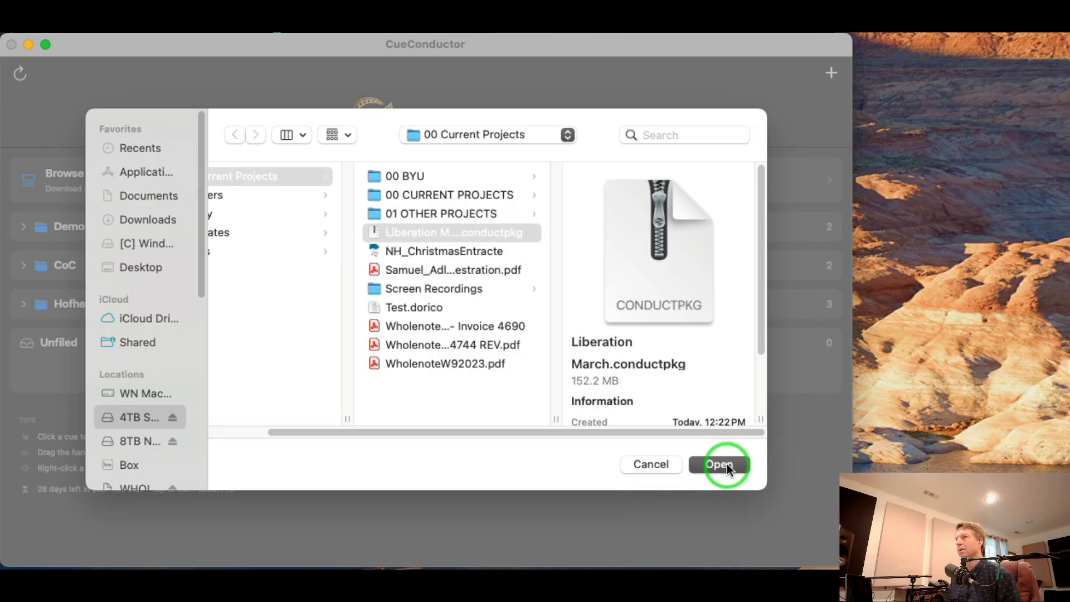
pyautogui.click(725, 464)
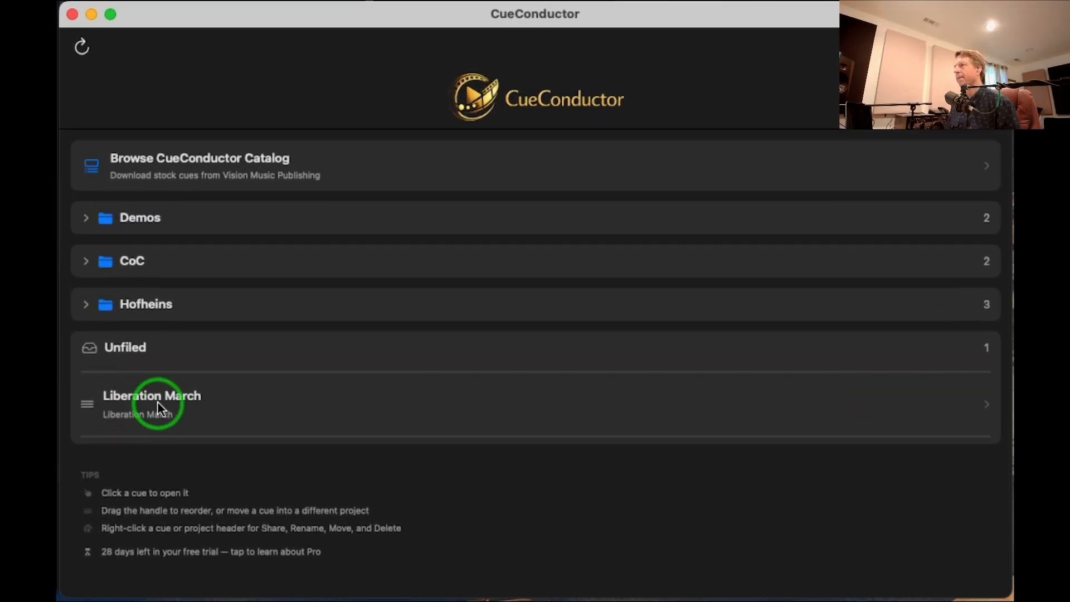
# Step: Open the unfiled Liberation March cue, play it from the beginning through the start of the music, and pause in bar 5
pyautogui.click(84, 392)
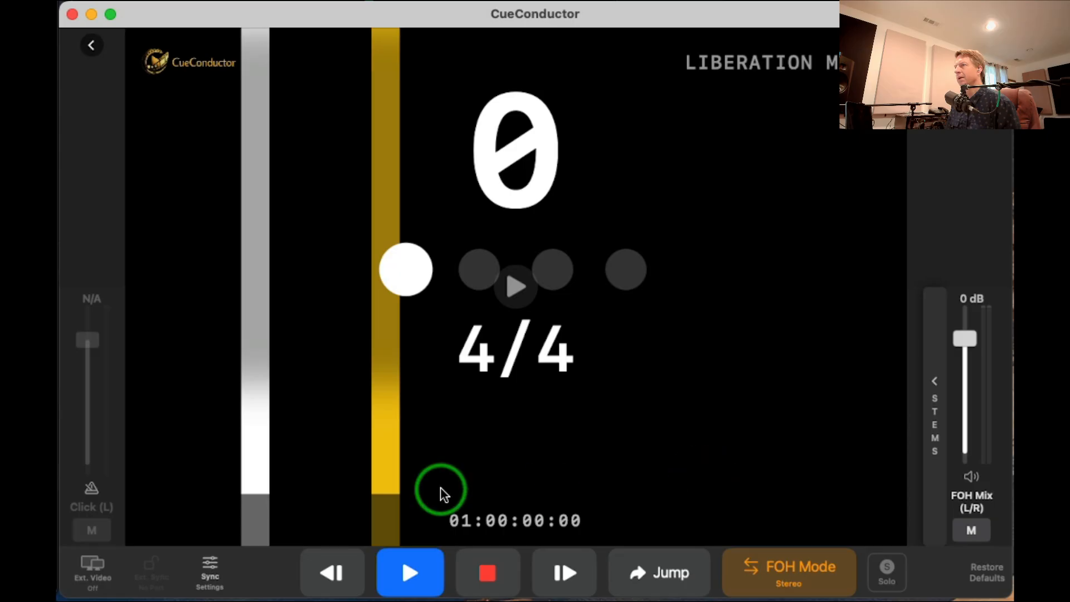
pyautogui.click(422, 584)
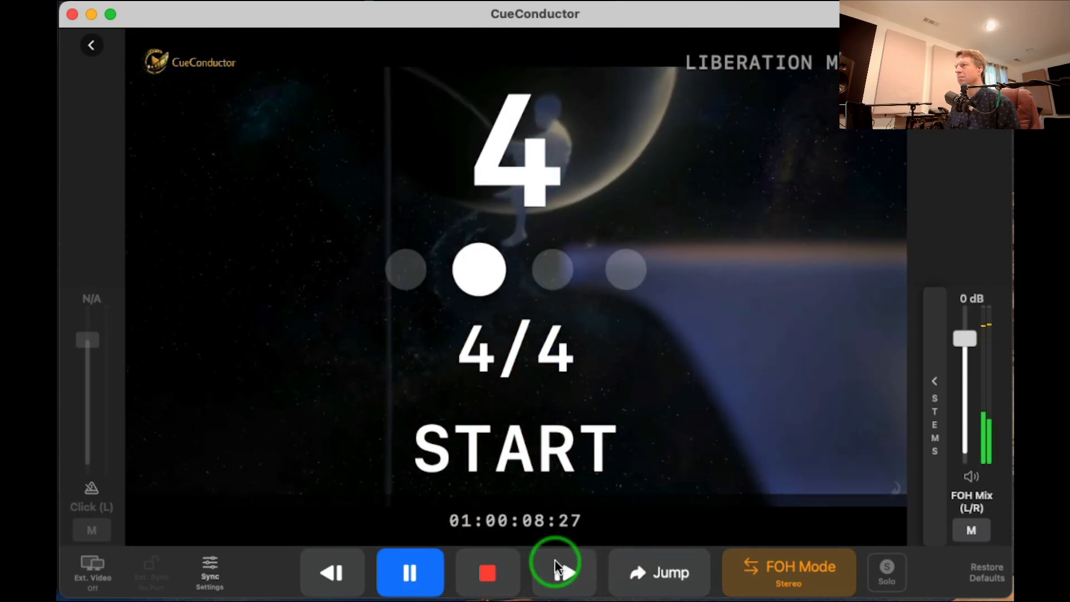
pyautogui.click(406, 574)
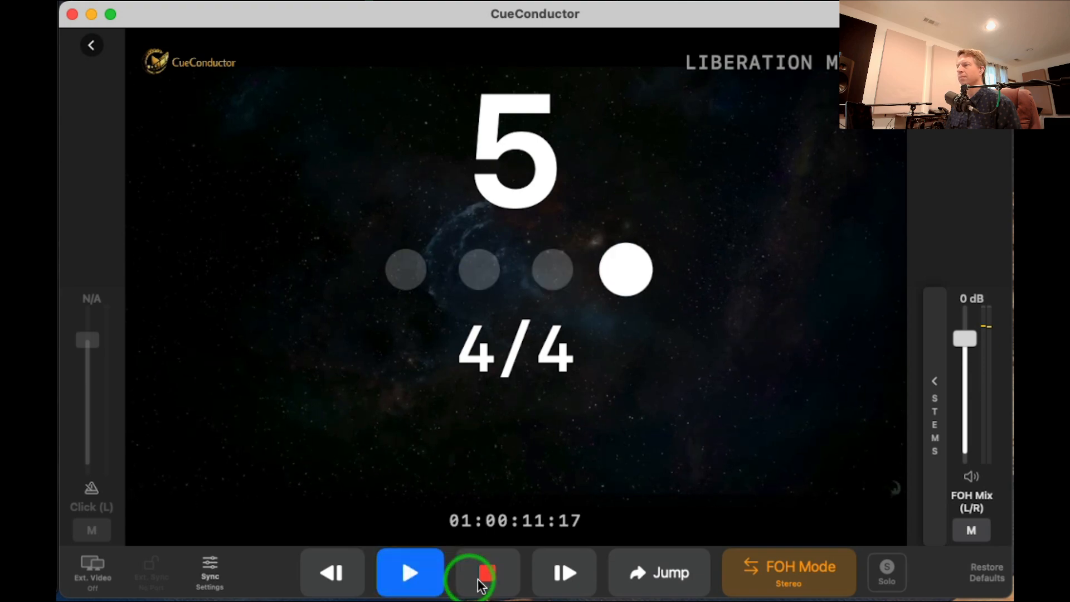
# Step: Jump to measure 25 of the cue, play from there, and pause in bar 27
pyautogui.click(669, 573)
pyautogui.write('25')
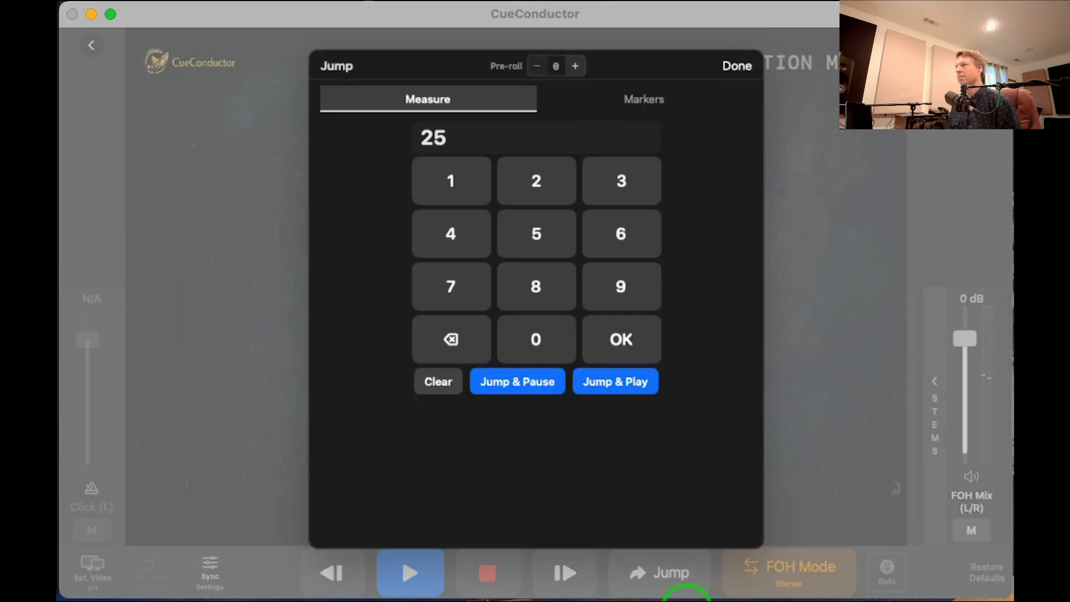
pyautogui.press('Return')
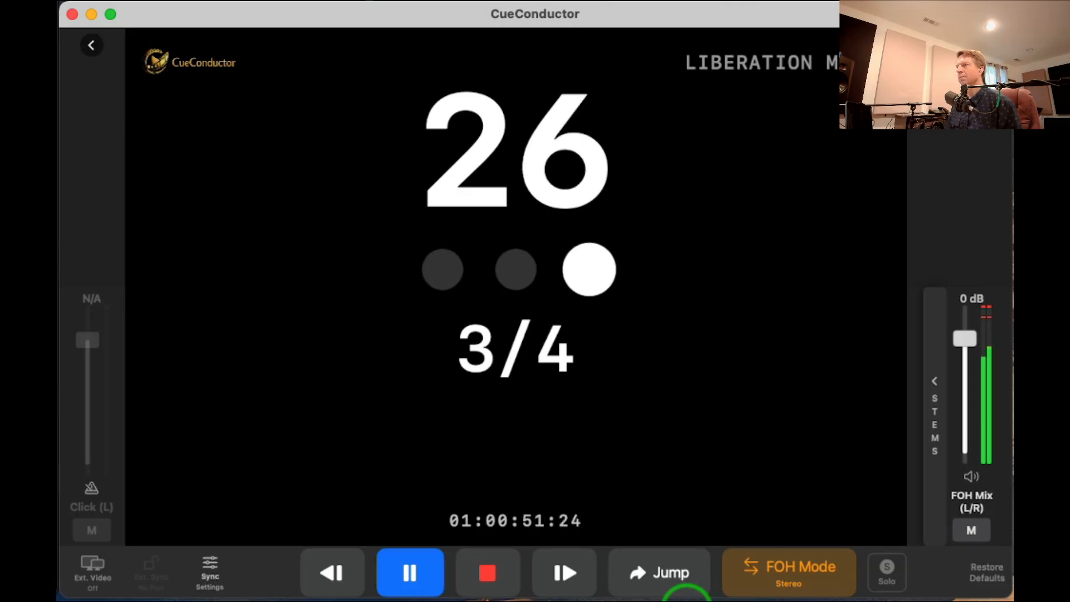
pyautogui.press('space')
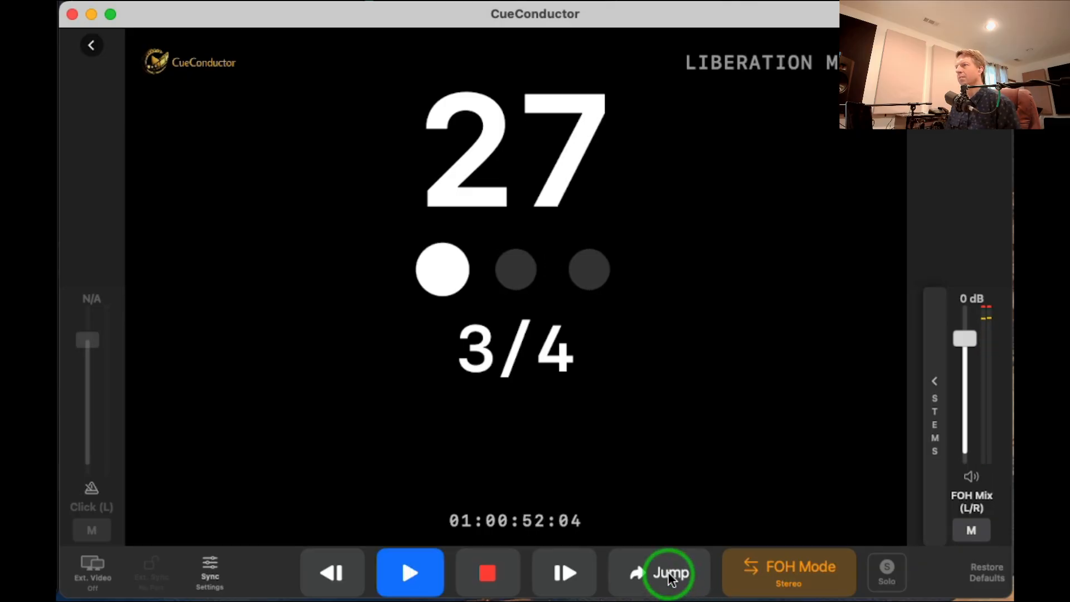